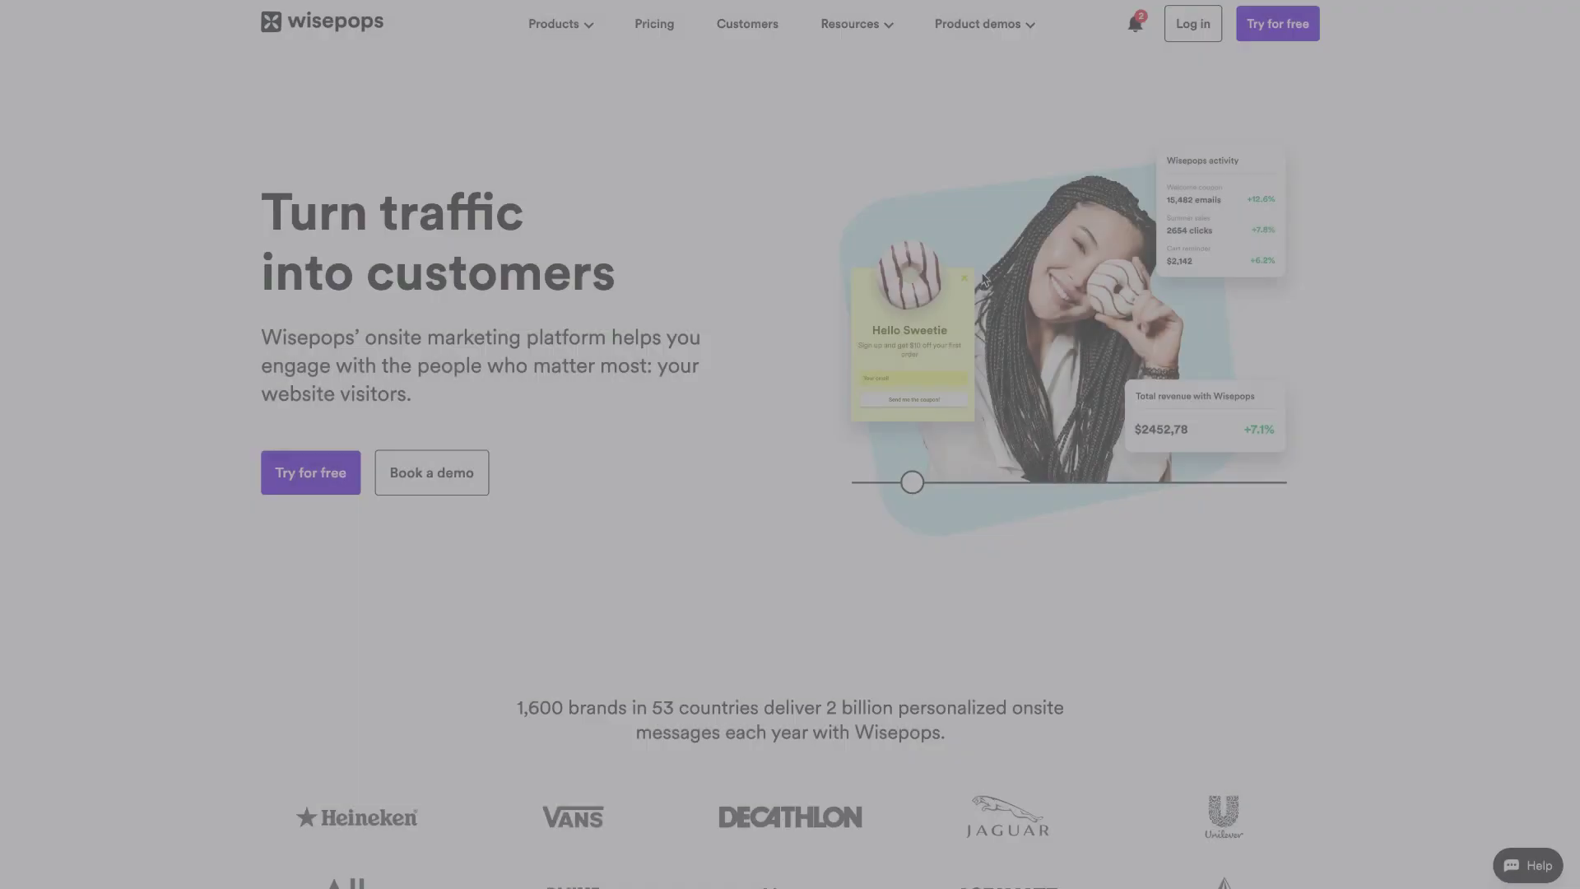
- Log in, open Settings > Install Wisepops, and highlight the four installation instructions
{"action": "left_click", "coordinate": [1191, 24]}
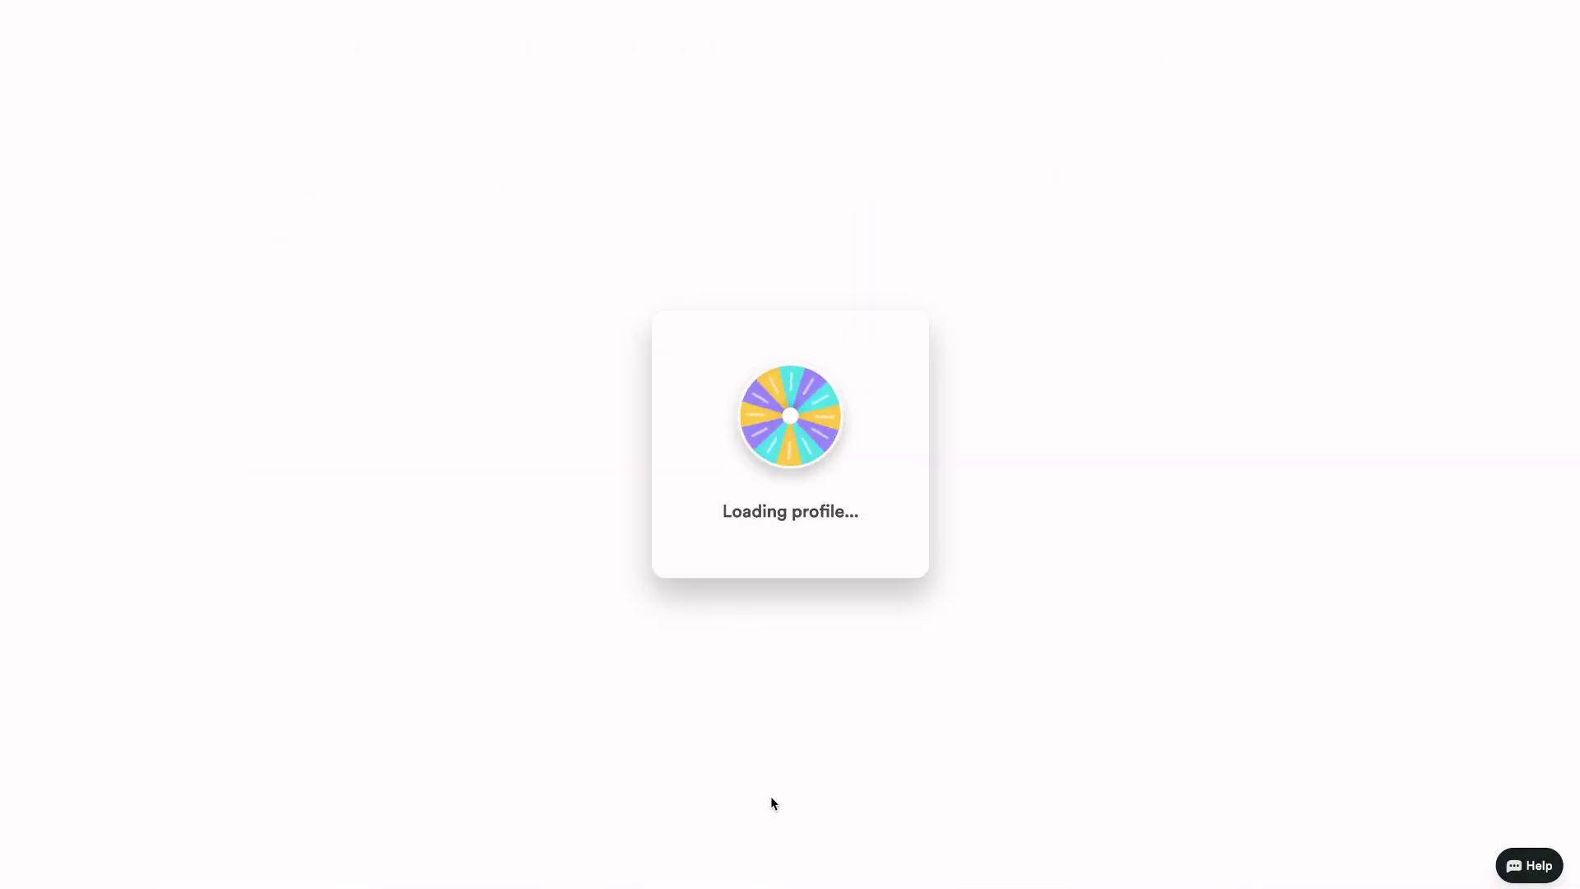
{"action": "left_click", "coordinate": [73, 278]}
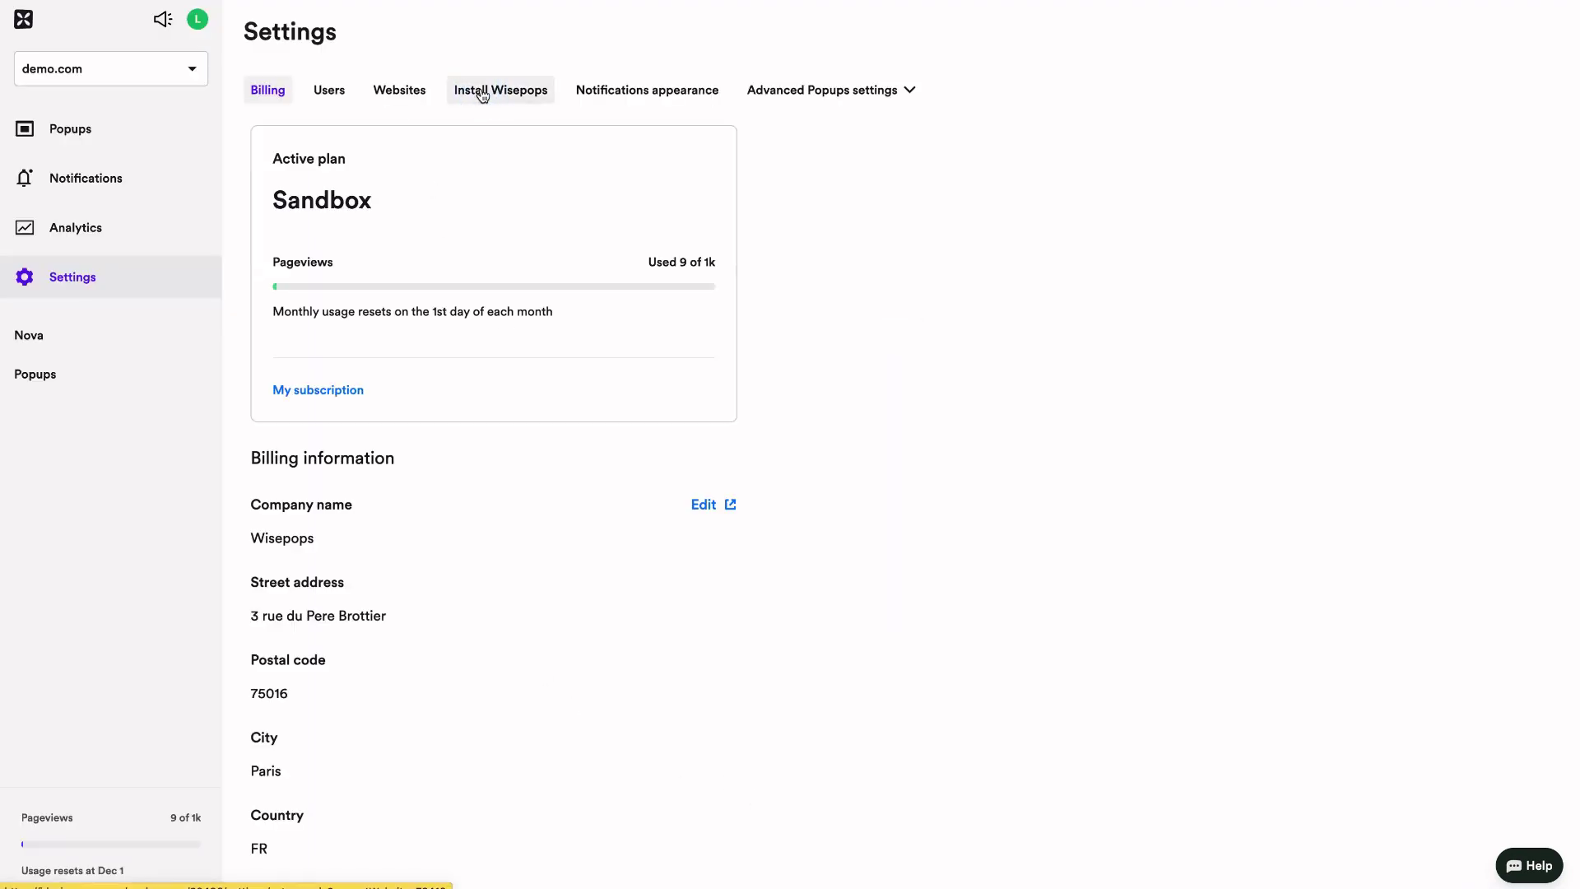
{"action": "left_click", "coordinate": [483, 91]}
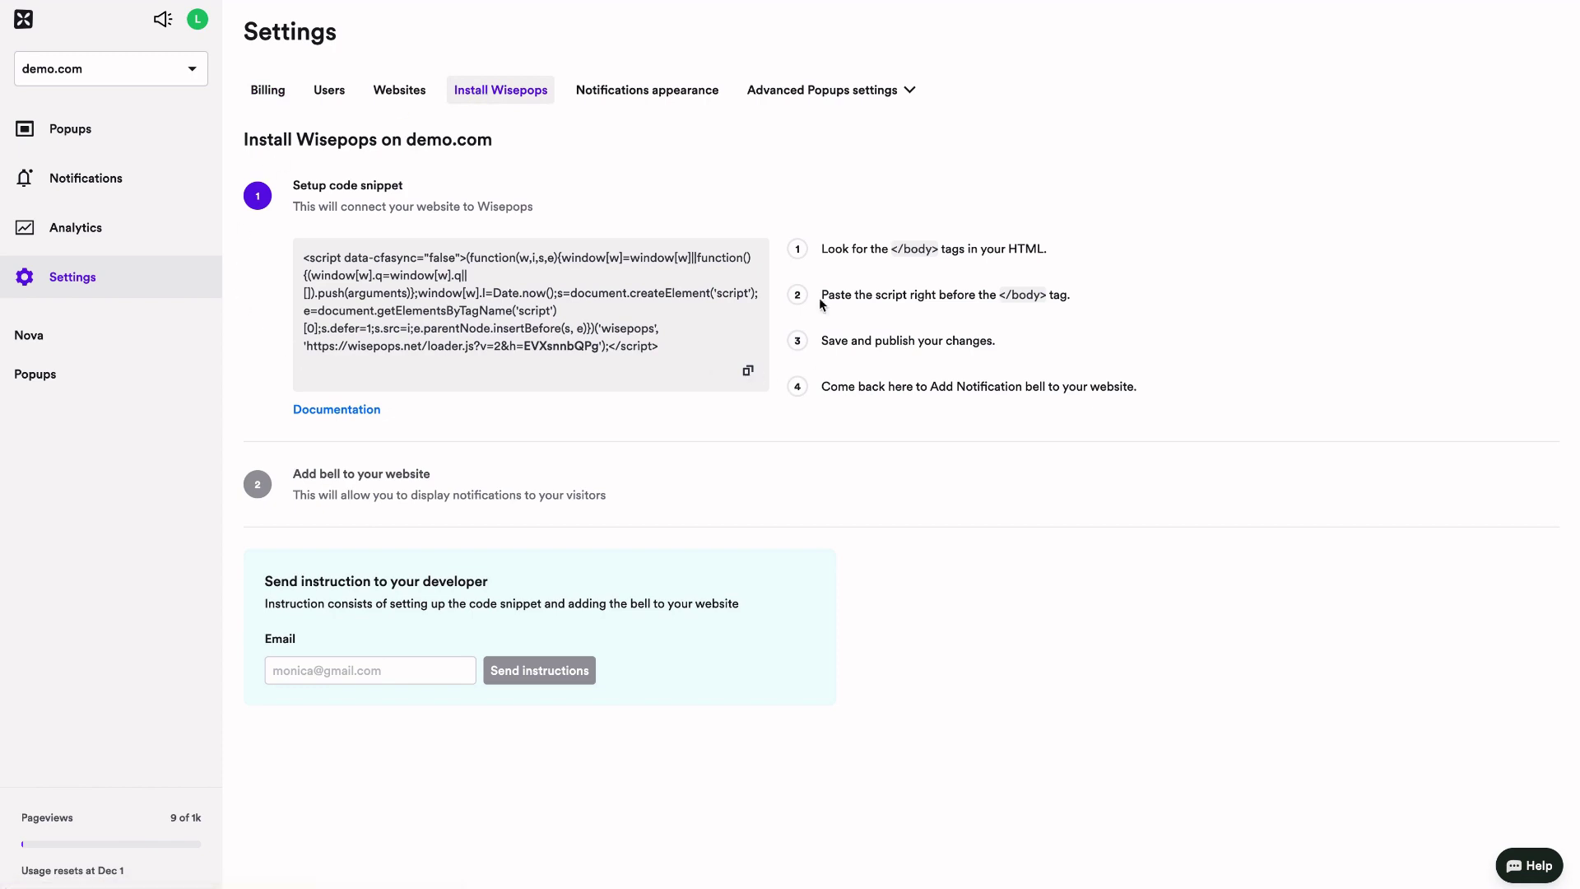
{"action": "left_click_drag", "start_coordinate": [820, 247], "coordinate": [891, 418]}
{"action": "left_click", "coordinate": [358, 669]}
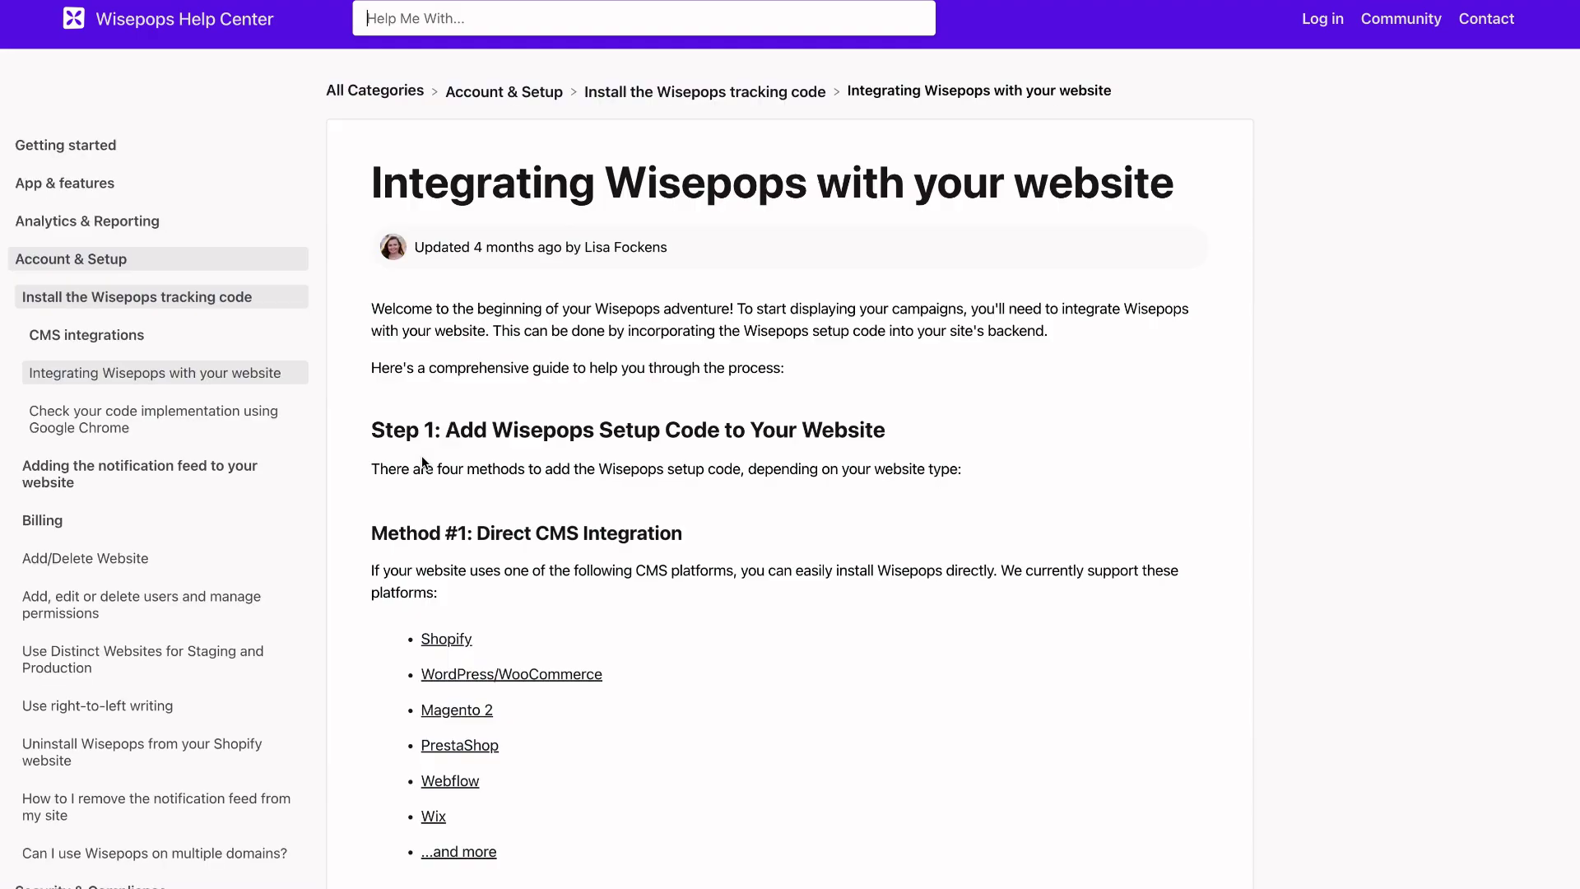
{"action": "scroll", "coordinate": [745, 398], "scroll_direction": "down", "scroll_amount": 3}
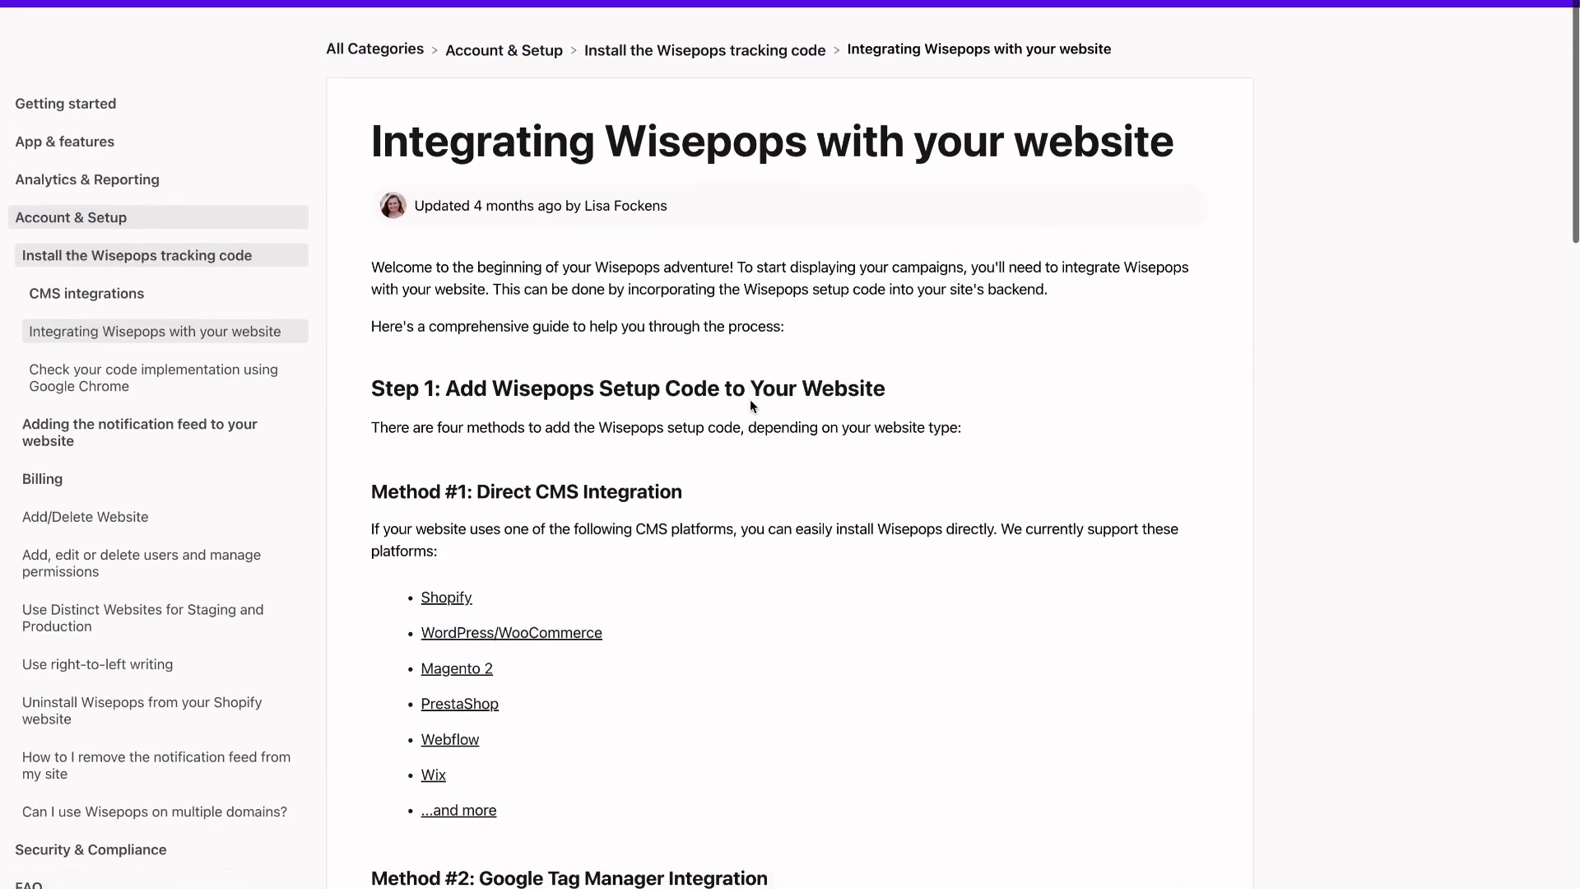
{"action": "scroll", "coordinate": [679, 515], "scroll_direction": "down", "scroll_amount": 2}
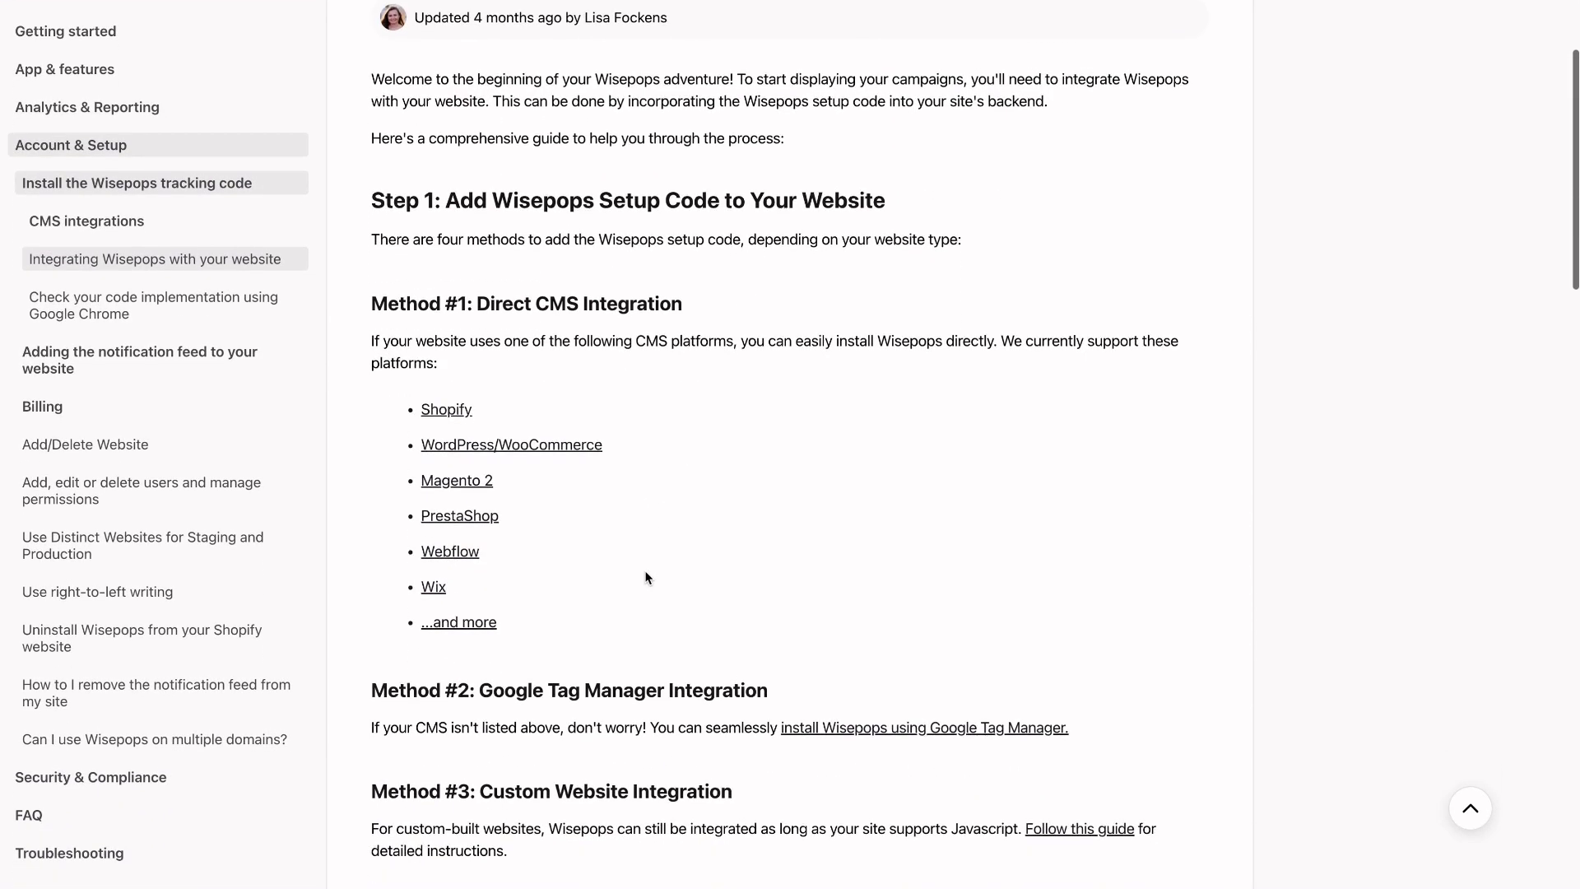
{"action": "scroll", "coordinate": [667, 544], "scroll_direction": "down", "scroll_amount": 2}
{"action": "scroll", "coordinate": [646, 577], "scroll_direction": "down", "scroll_amount": 1}
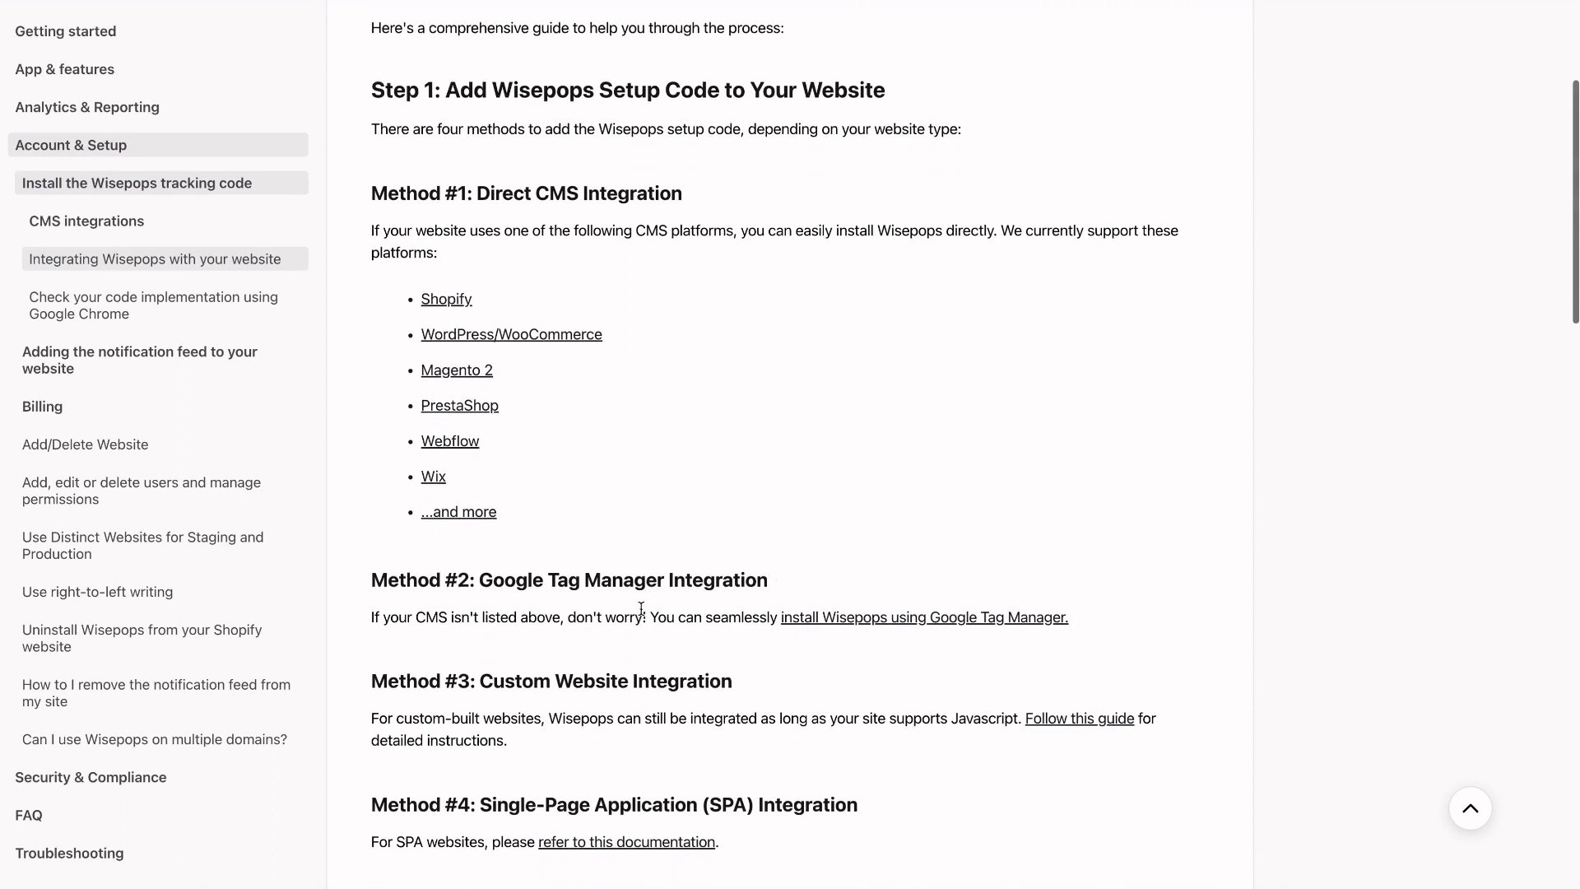
{"action": "scroll", "coordinate": [641, 611], "scroll_direction": "down", "scroll_amount": 2}
{"action": "scroll", "coordinate": [650, 621], "scroll_direction": "down", "scroll_amount": 2}
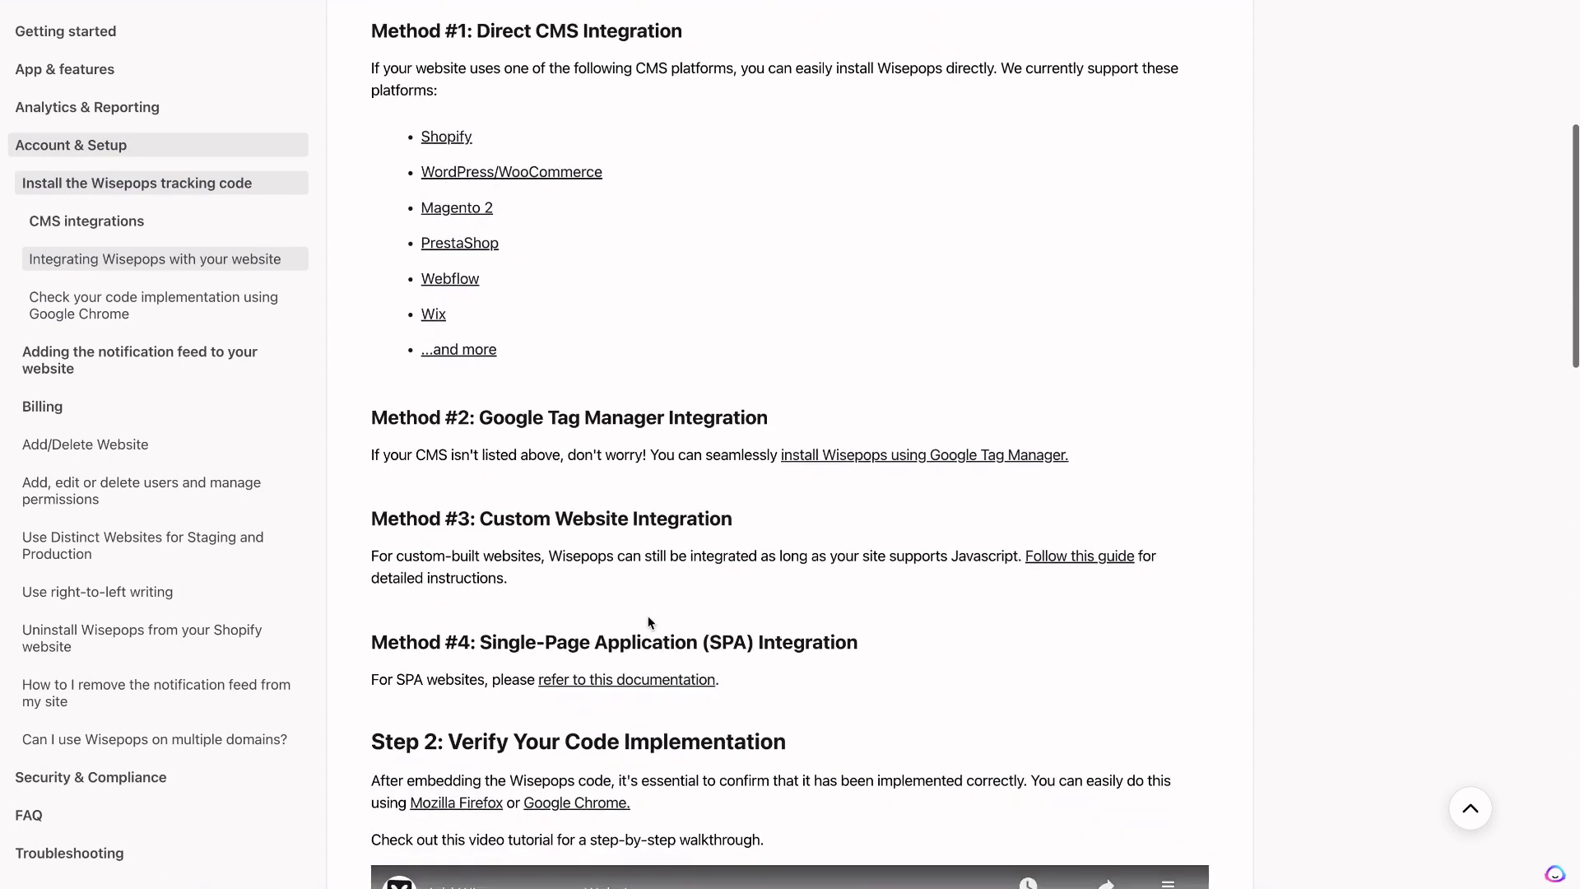
{"action": "scroll", "coordinate": [649, 621], "scroll_direction": "down", "scroll_amount": 2}
{"action": "scroll", "coordinate": [649, 621], "scroll_direction": "down", "scroll_amount": 1}
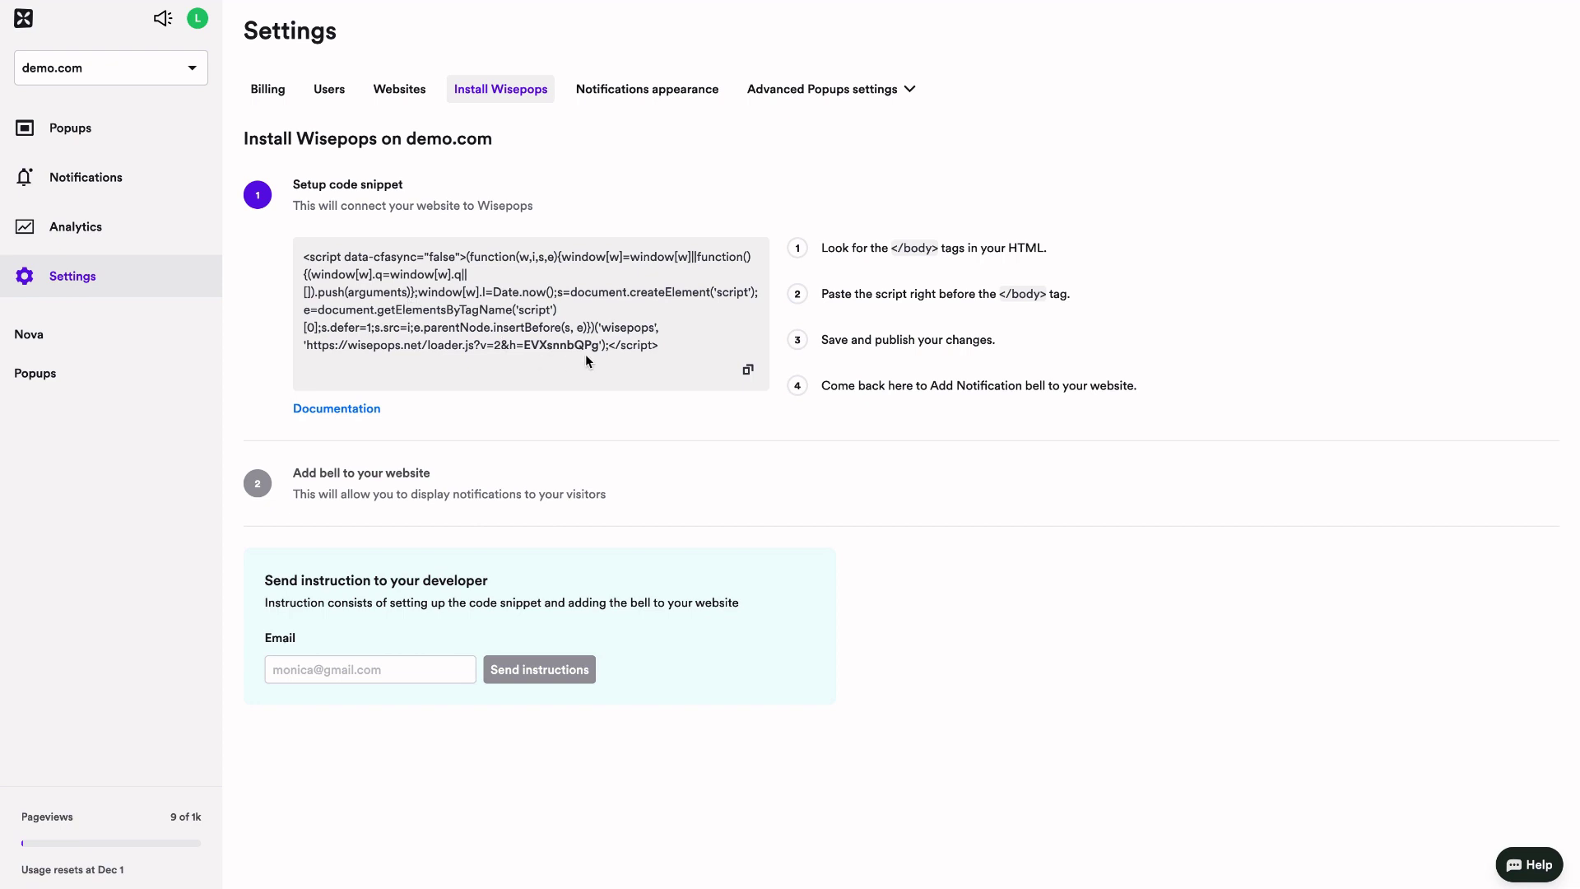
- Copy the setup snippet and highlight the body-tag, paste-script and save-and-publish steps
{"action": "left_click", "coordinate": [749, 370]}
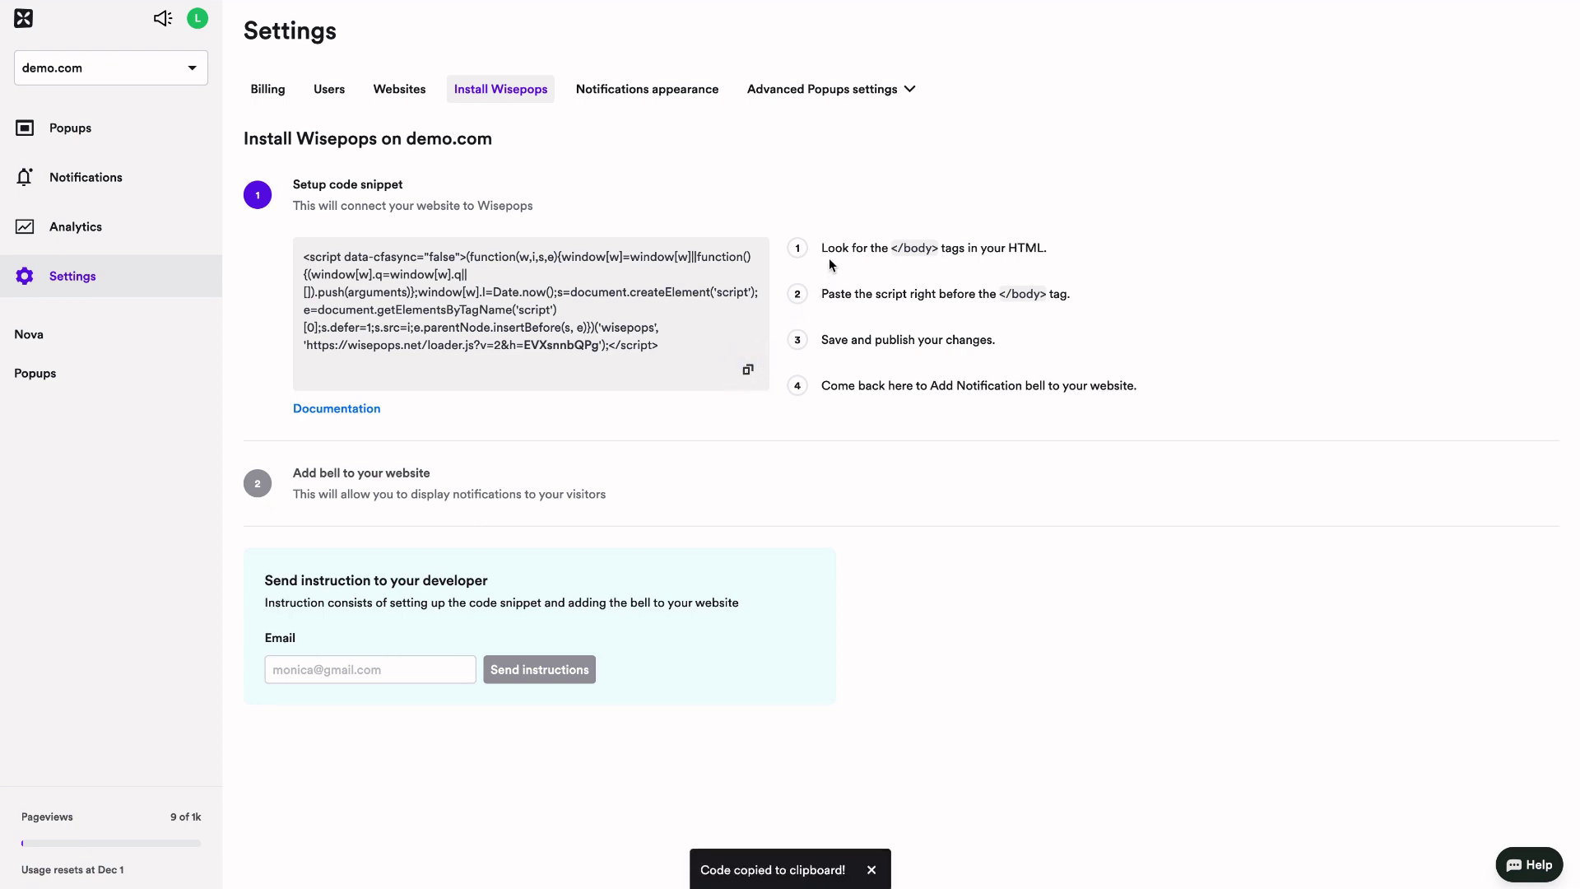
{"action": "left_click_drag", "start_coordinate": [821, 249], "coordinate": [1060, 250]}
{"action": "left_click", "coordinate": [823, 295]}
{"action": "left_click_drag", "start_coordinate": [820, 293], "coordinate": [1075, 294]}
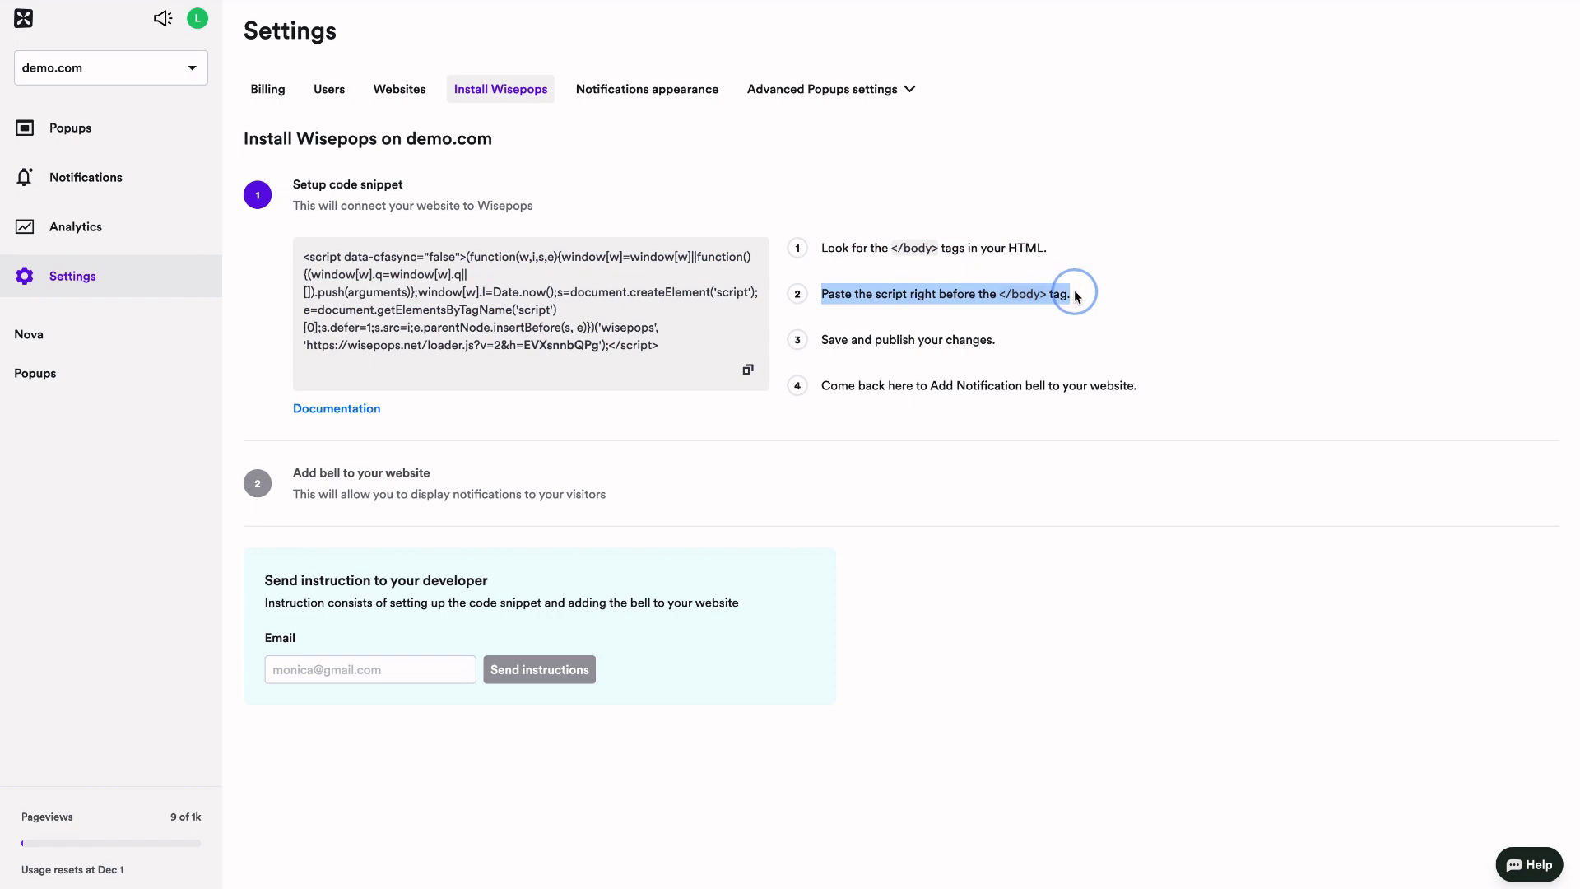
{"action": "left_click", "coordinate": [966, 336]}
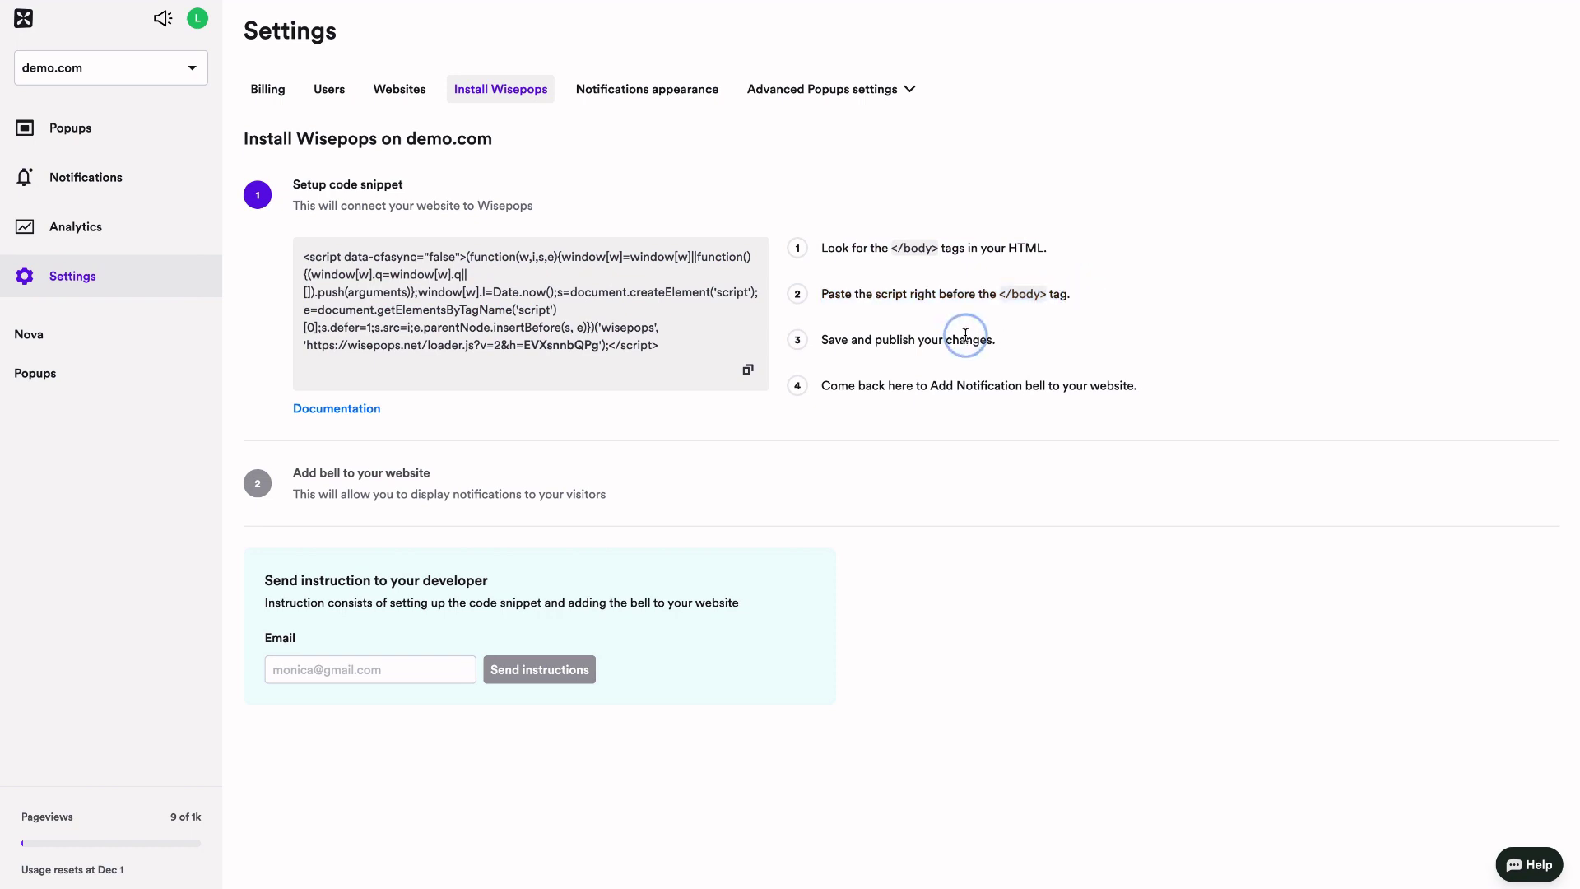
{"action": "triple_click", "coordinate": [912, 341]}
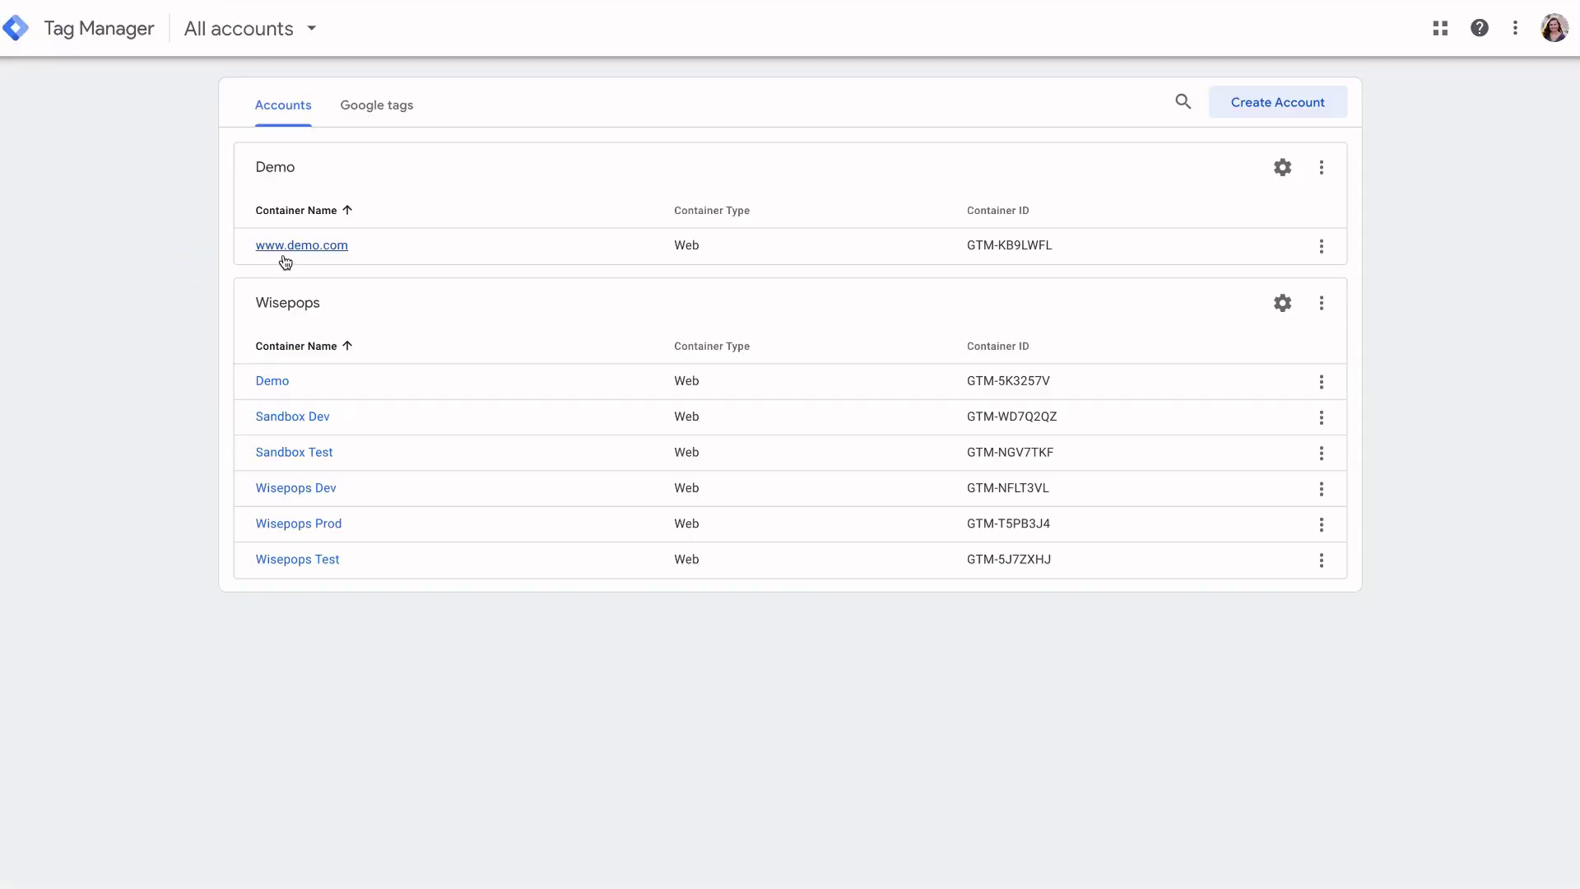
{"action": "left_click", "coordinate": [287, 244]}
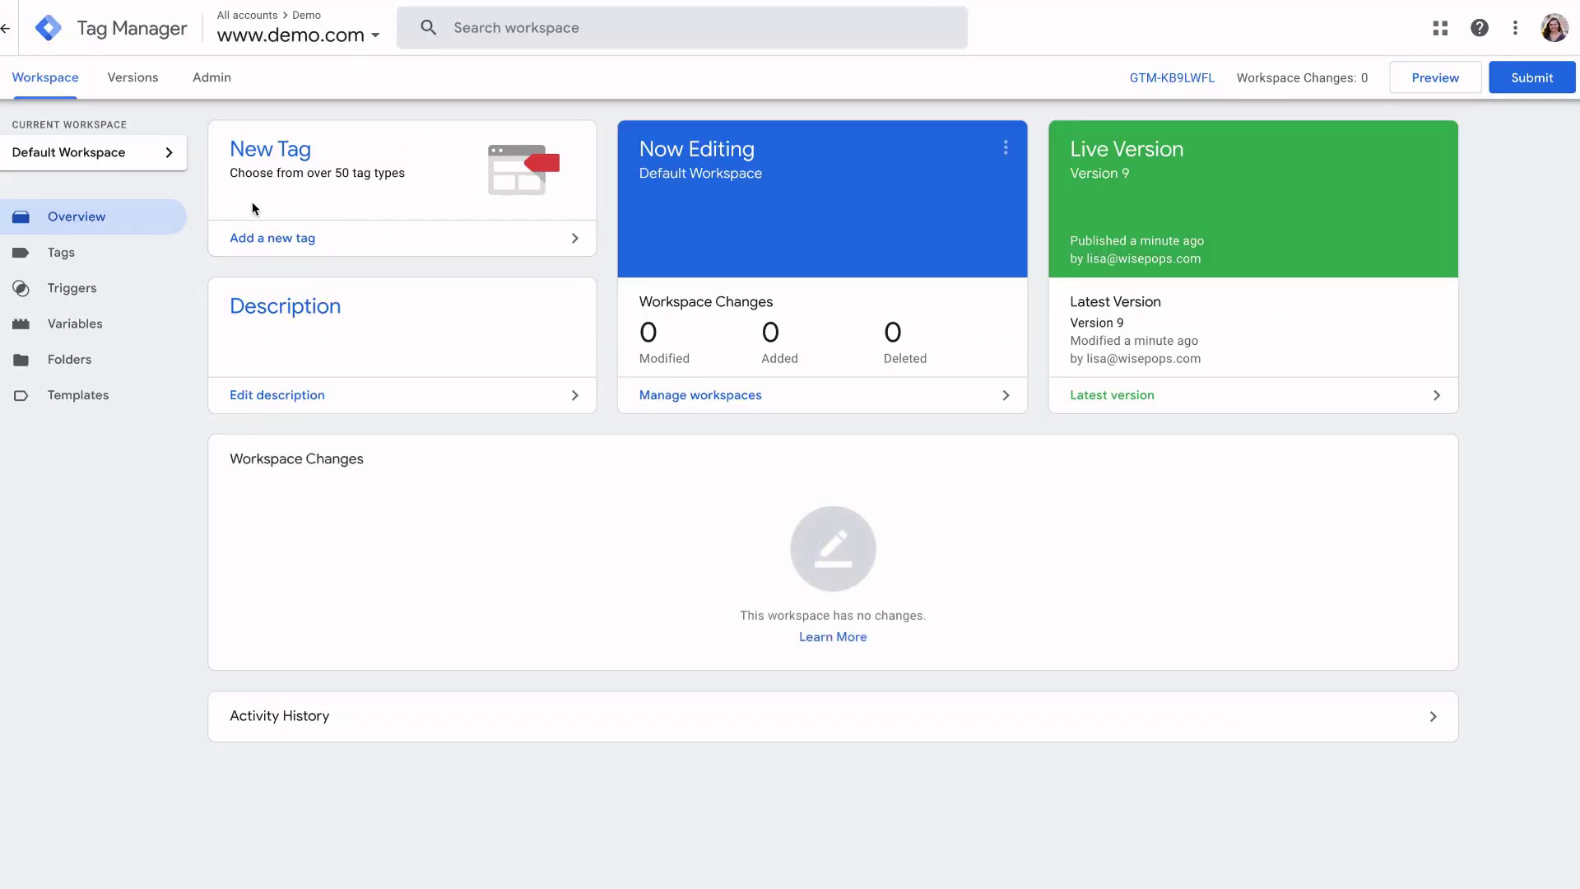
{"action": "left_click", "coordinate": [291, 252]}
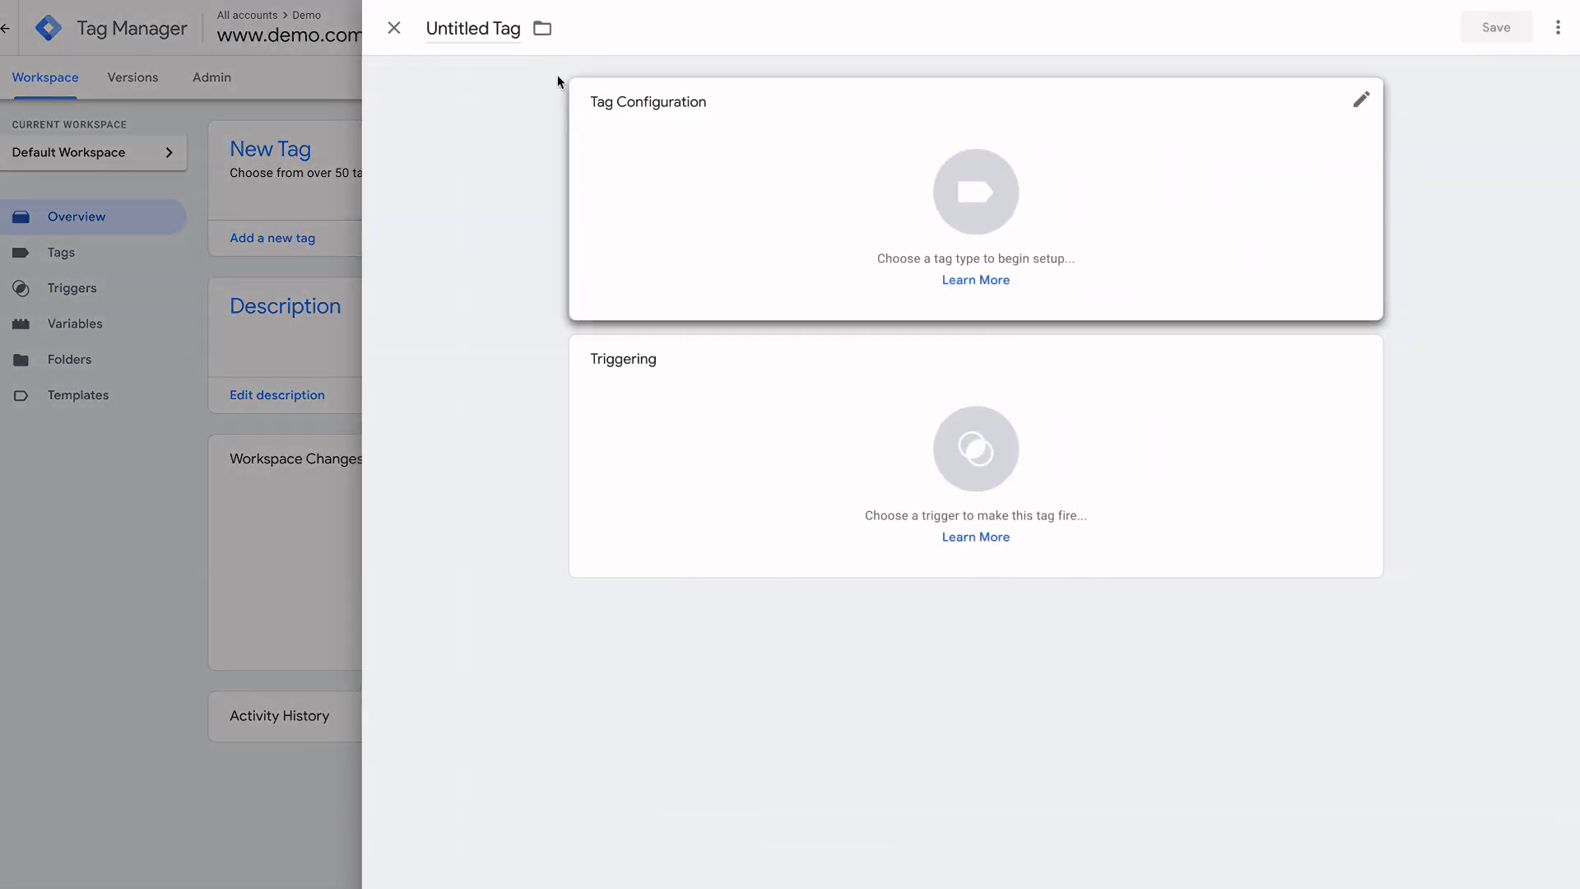
{"action": "double_click", "coordinate": [495, 28]}
{"action": "type", "text": "Wisepops"}
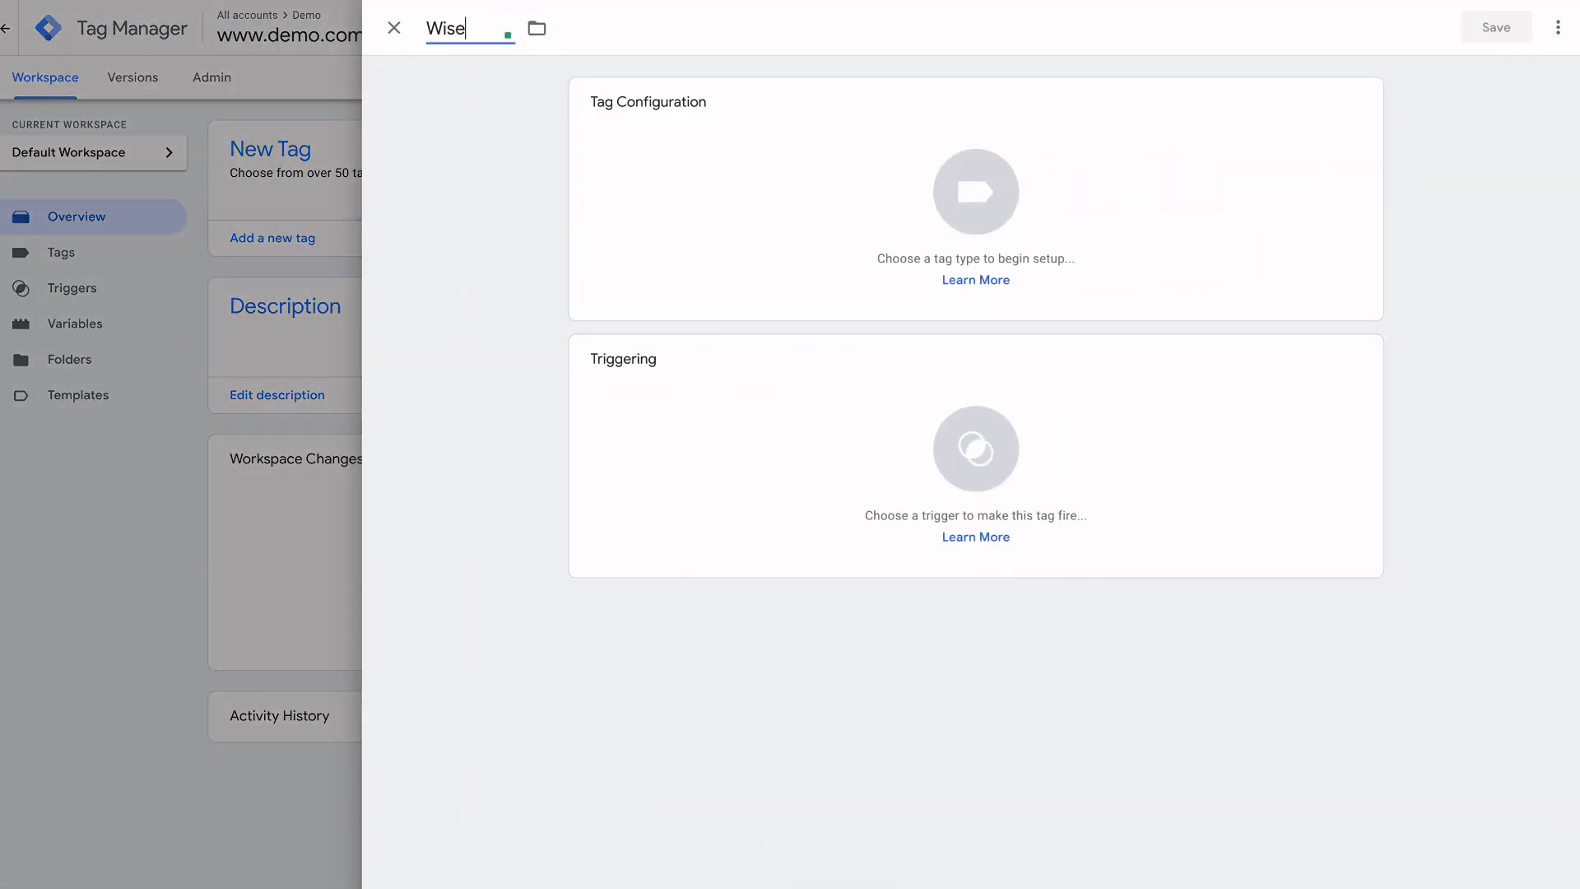
- Make the tag Custom HTML and paste the copied Wisepops script into it
{"action": "left_click", "coordinate": [877, 133]}
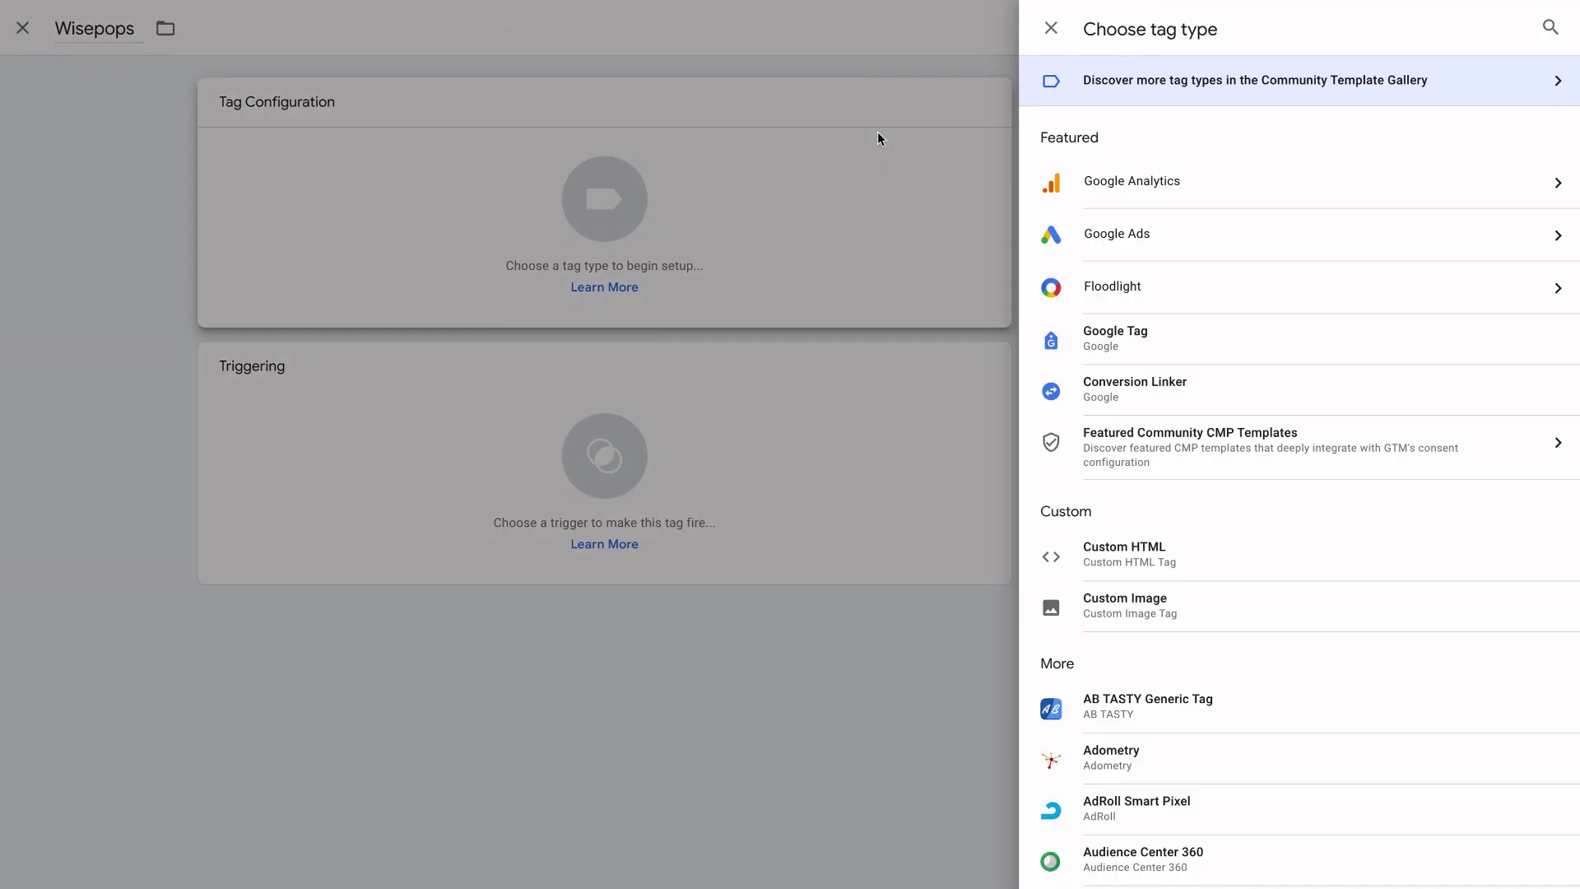
{"action": "left_click", "coordinate": [1161, 554]}
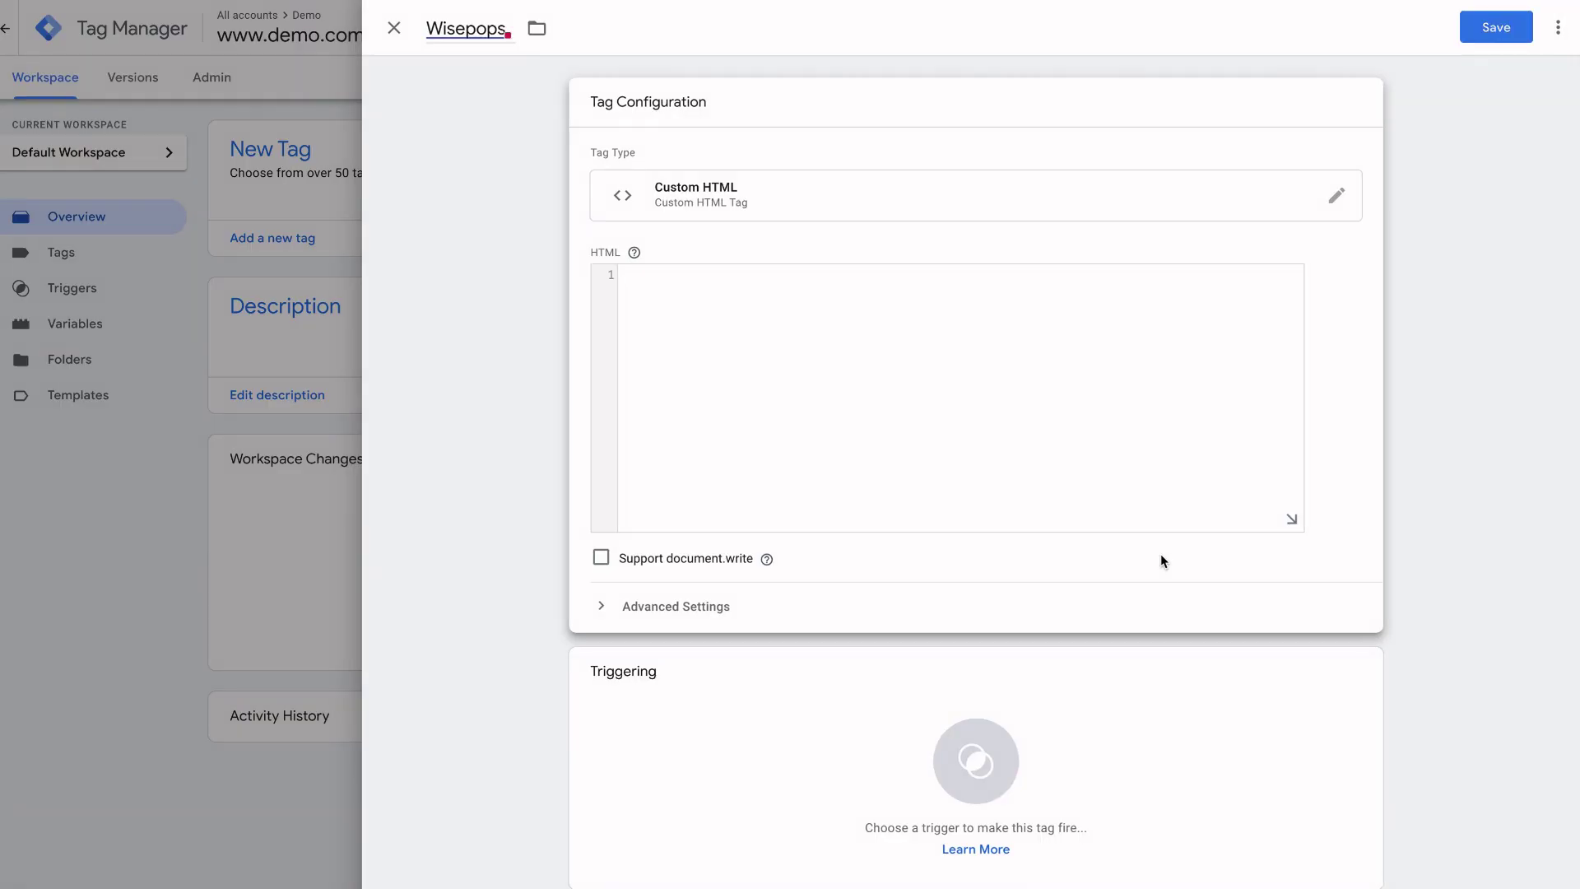
{"action": "left_click", "coordinate": [771, 334]}
{"action": "type", "text": "<script data-cfasync=\"false\">(function(w,i,s,e){window[w]=window[w]||function(){(window[w].q=window[w].q||[]).push(arguments)};window[w].l=Date.now();s=document.createElement('script');e=document.getElementsByTagName('script')[0];s.defer=1;s.src=i;e.parentNode.insertBefore(s, e)})('wisepops', 'https://wisepops.net/loader.js?v=2&h=NVm9S42gup');</script>"}
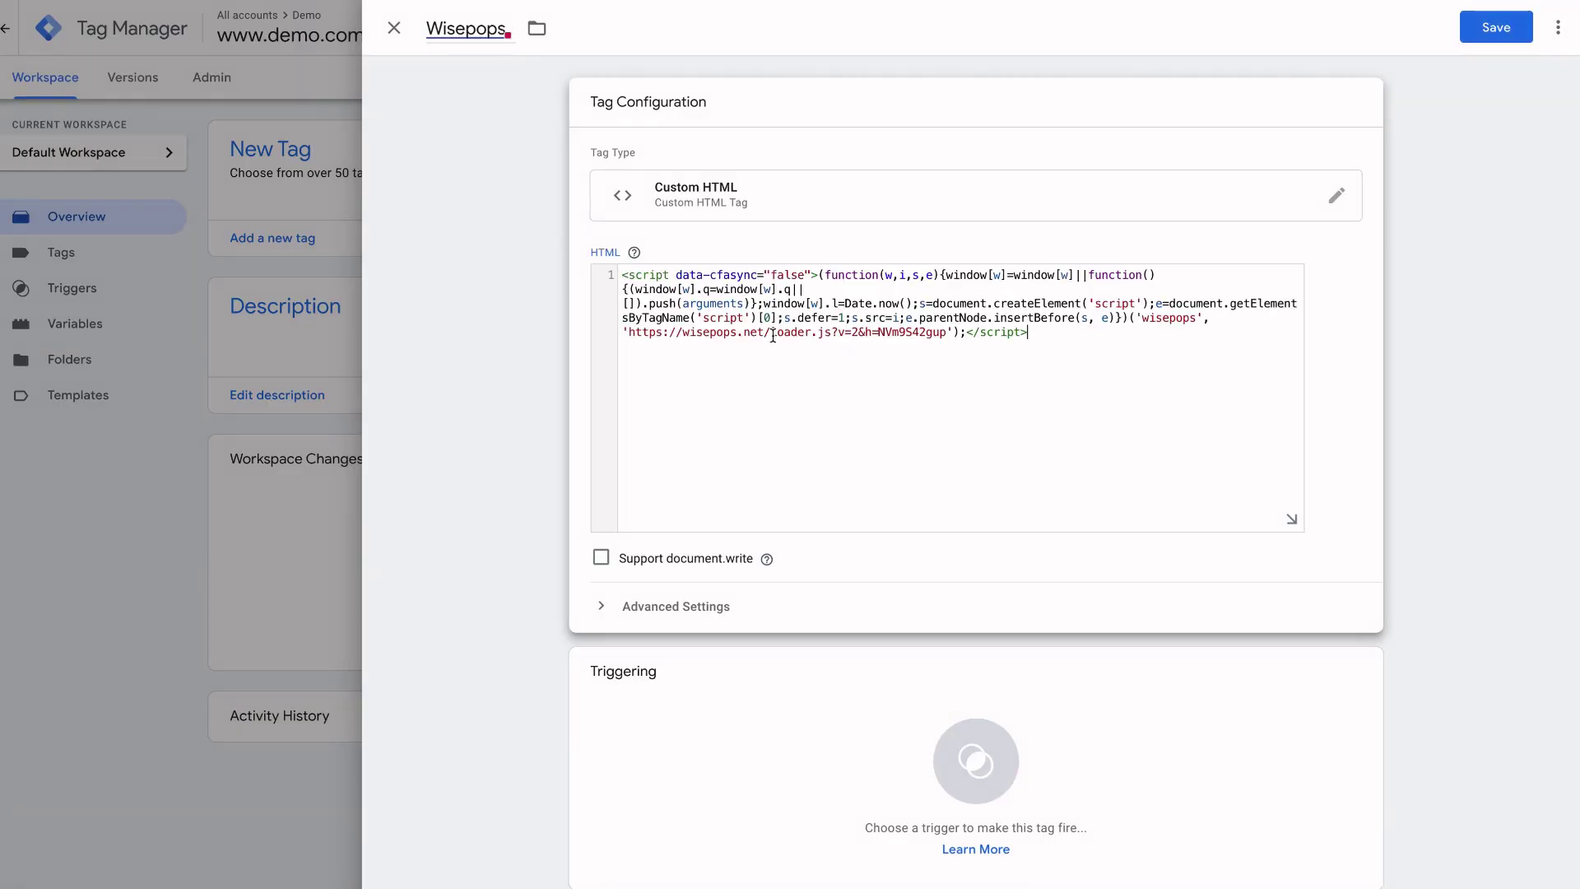
{"action": "left_click", "coordinate": [1037, 763]}
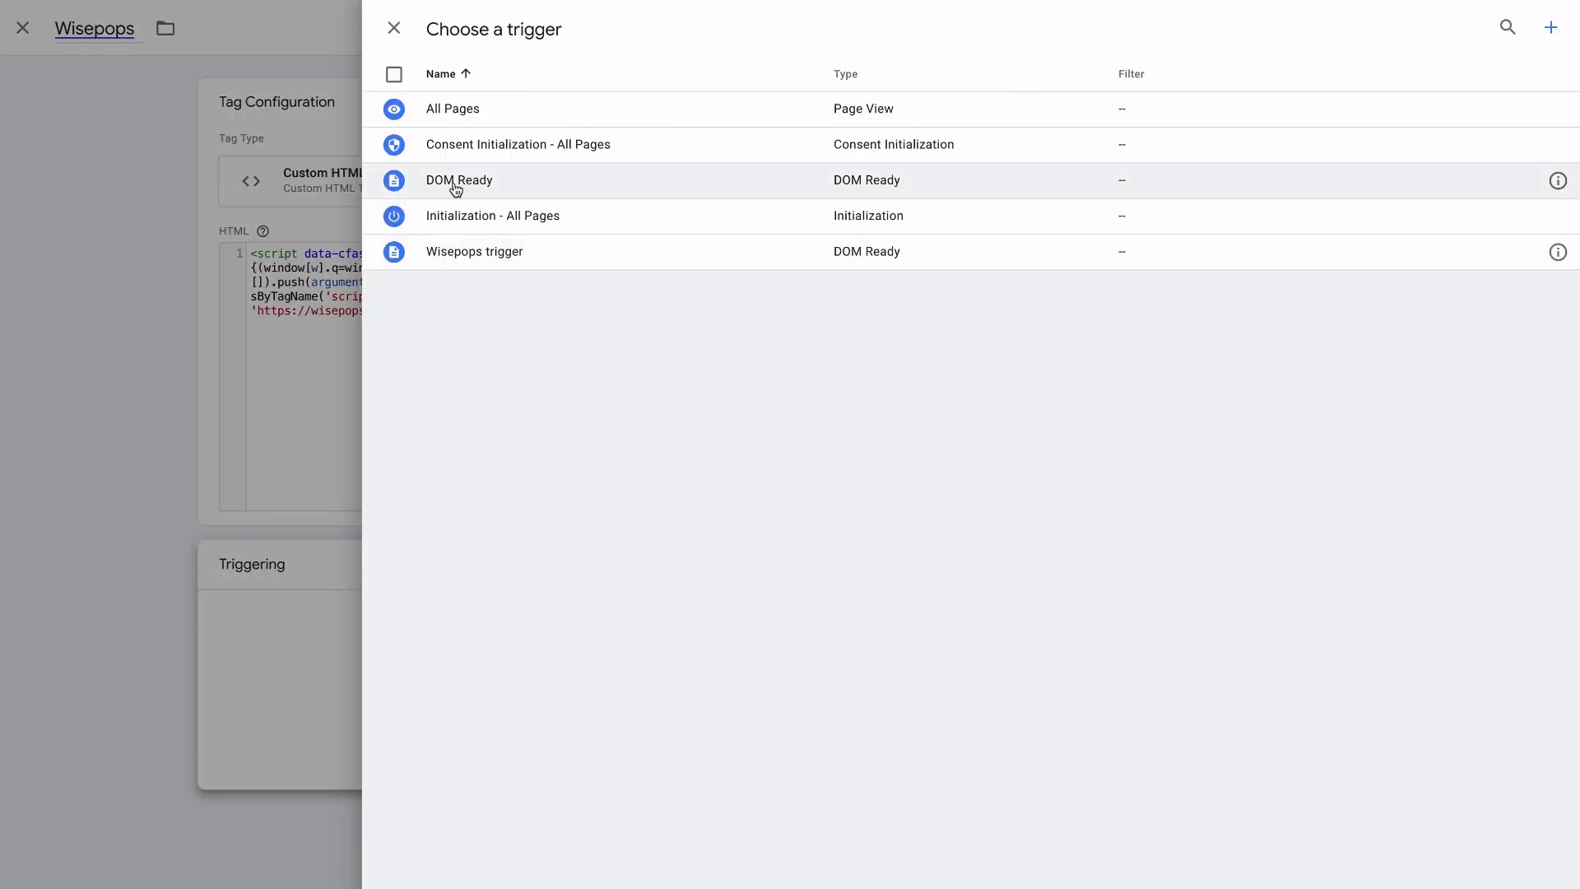
- Set DOM Ready as the Wisepops tag's trigger, save it, and publish a named version
{"action": "left_click", "coordinate": [451, 188]}
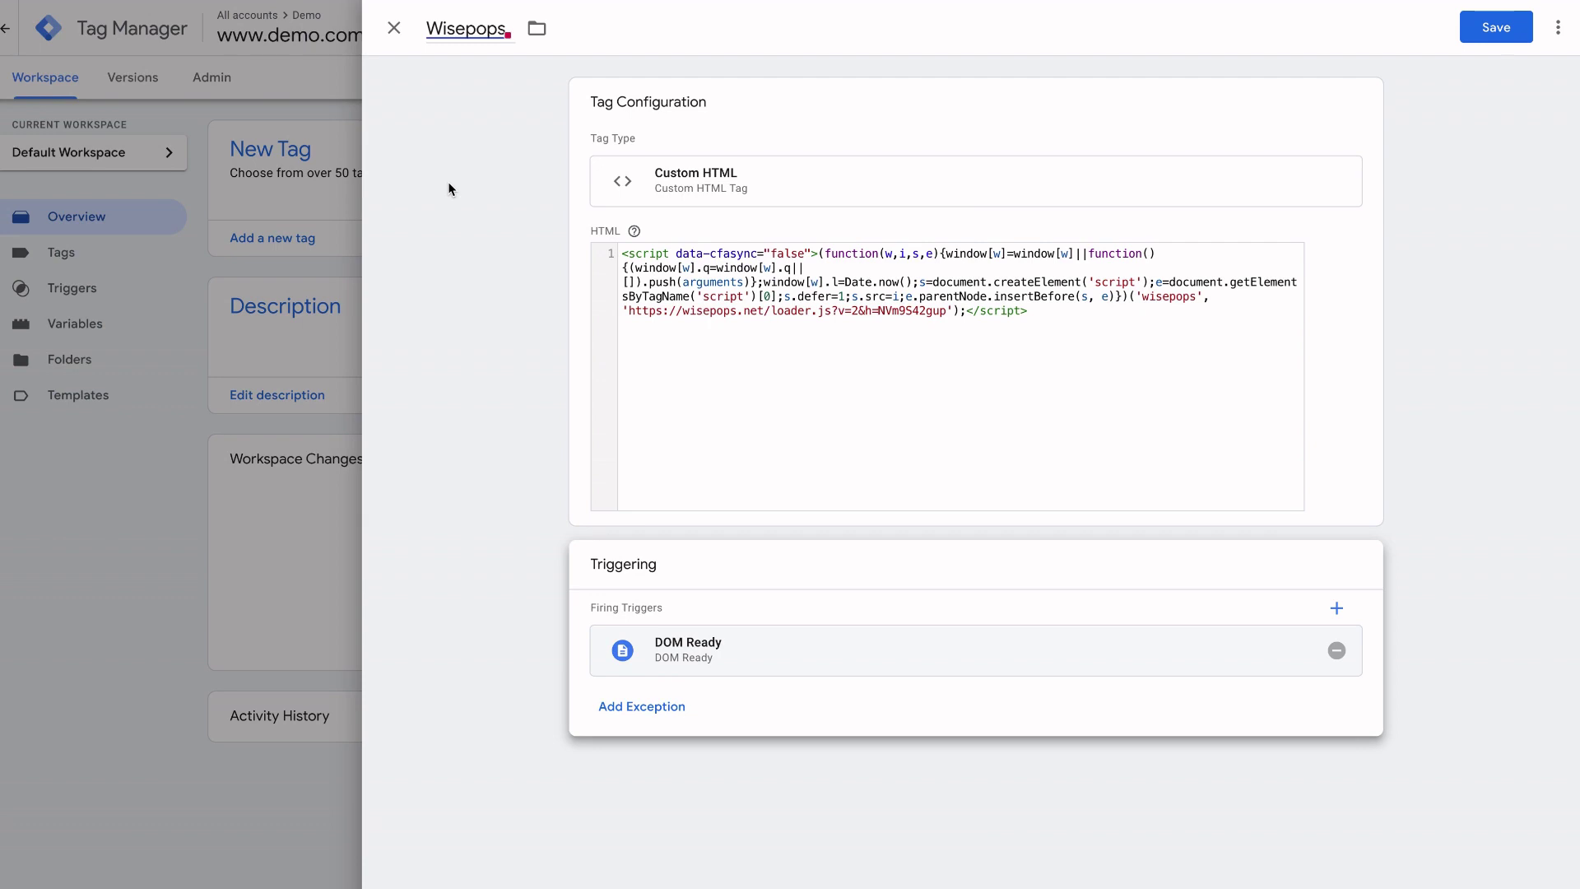
{"action": "left_click", "coordinate": [1498, 28]}
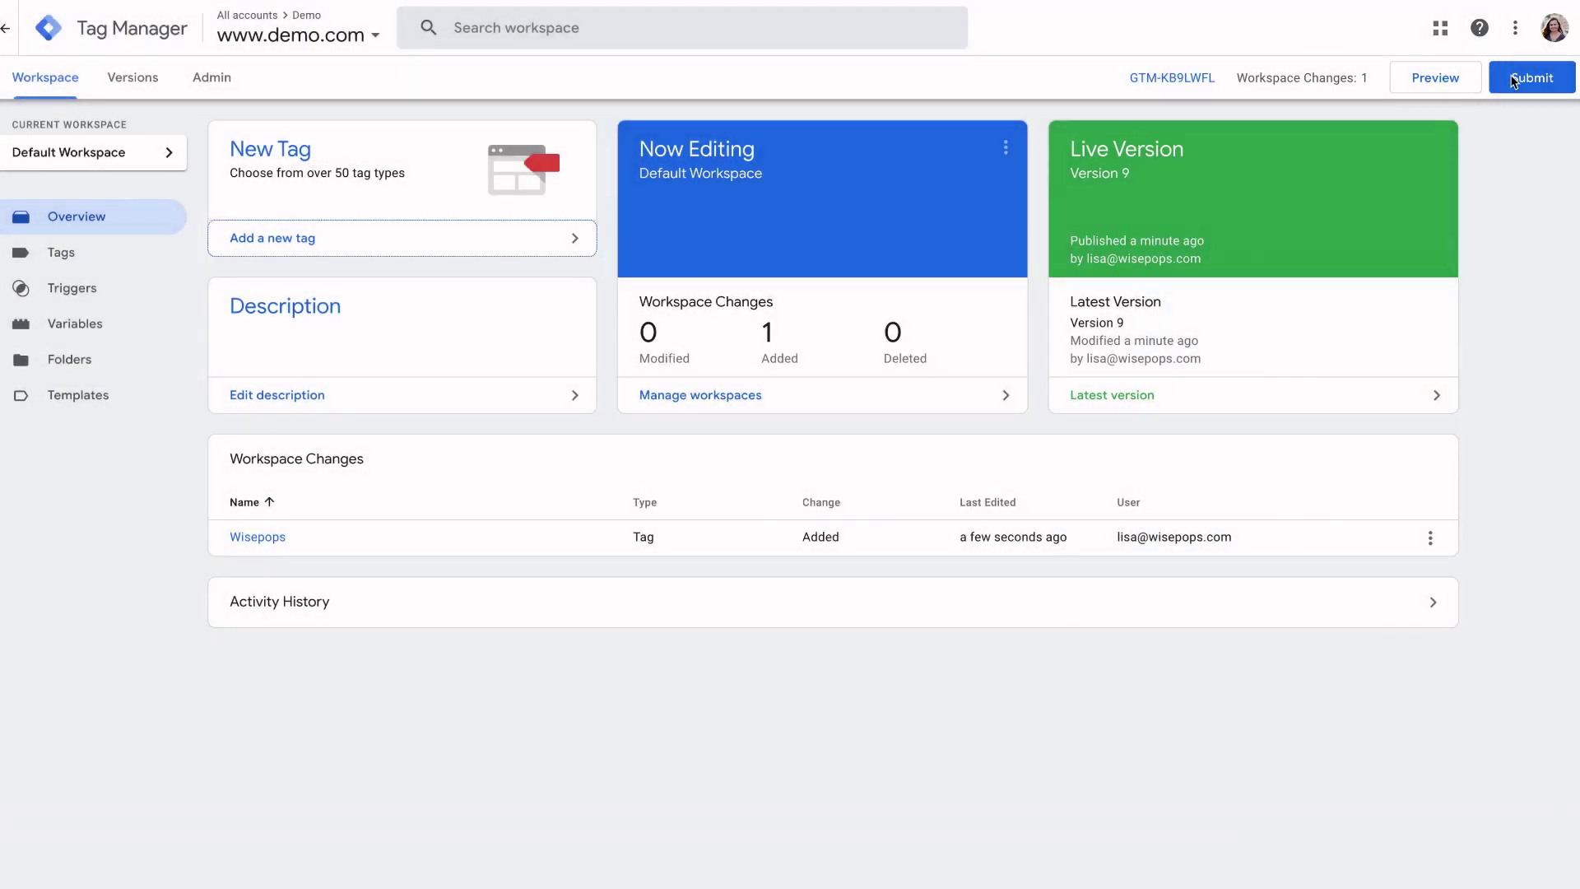
{"action": "left_click", "coordinate": [1532, 76]}
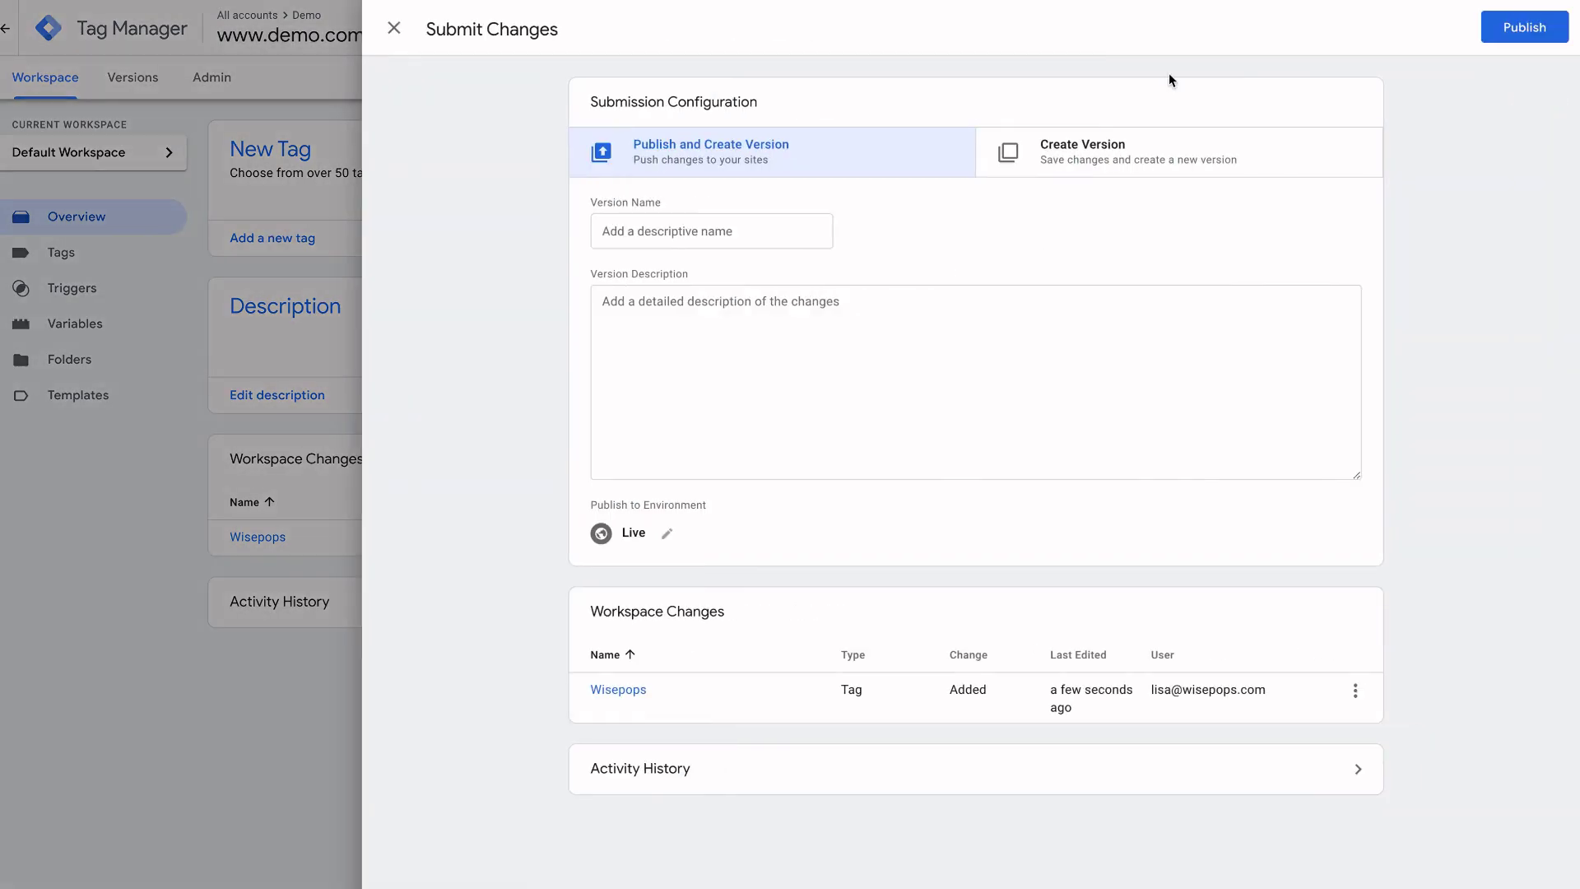
{"action": "left_click", "coordinate": [790, 231]}
{"action": "type", "text": "wisepops tag added"}
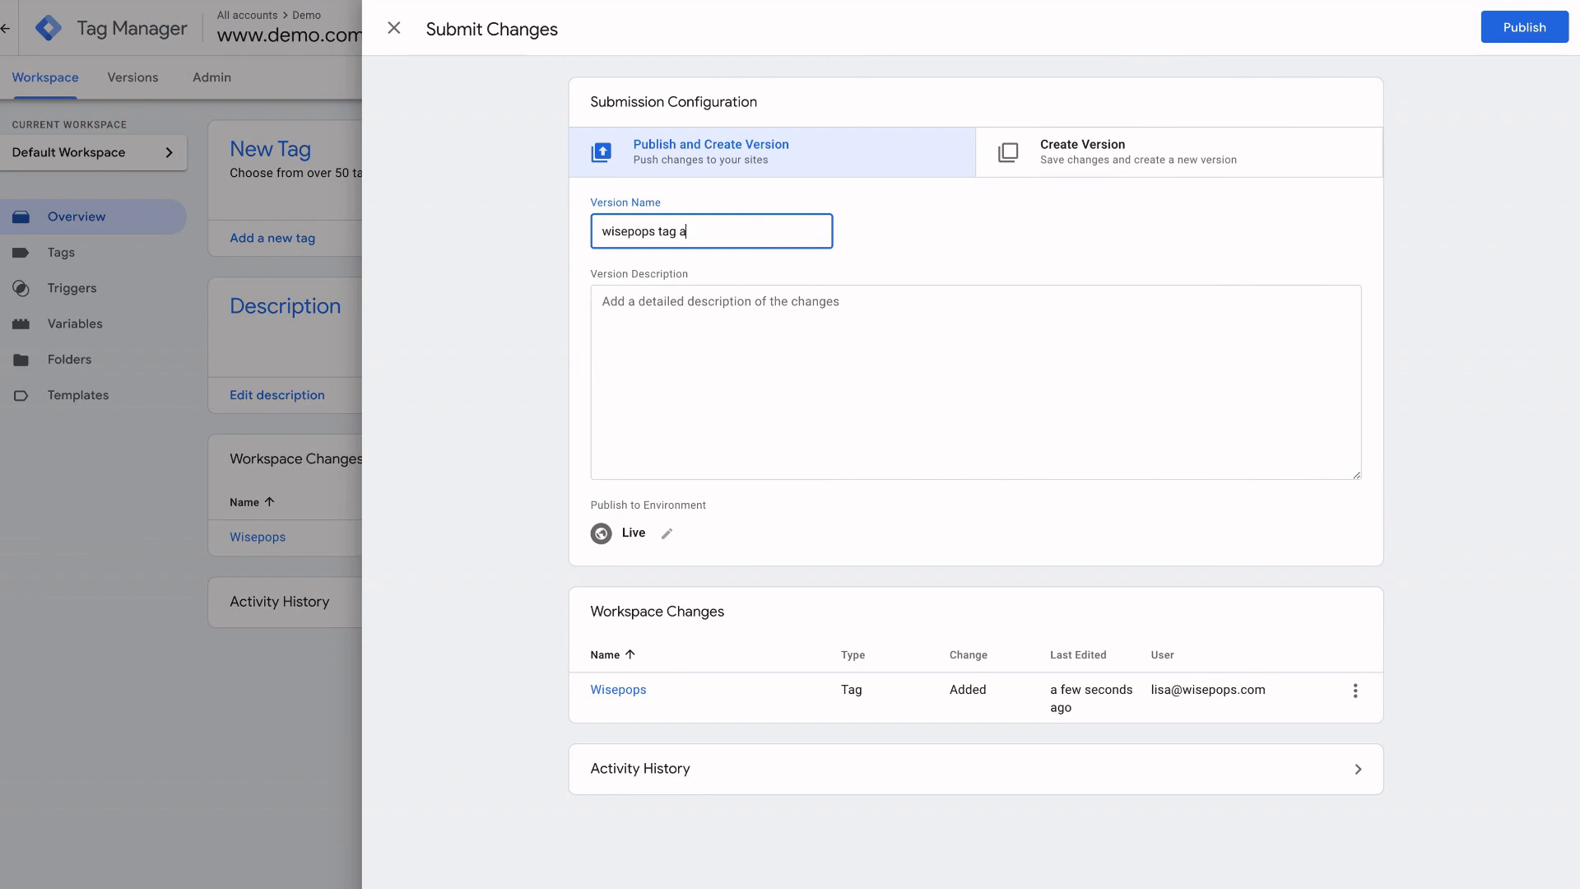
{"action": "left_click", "coordinate": [1523, 27]}
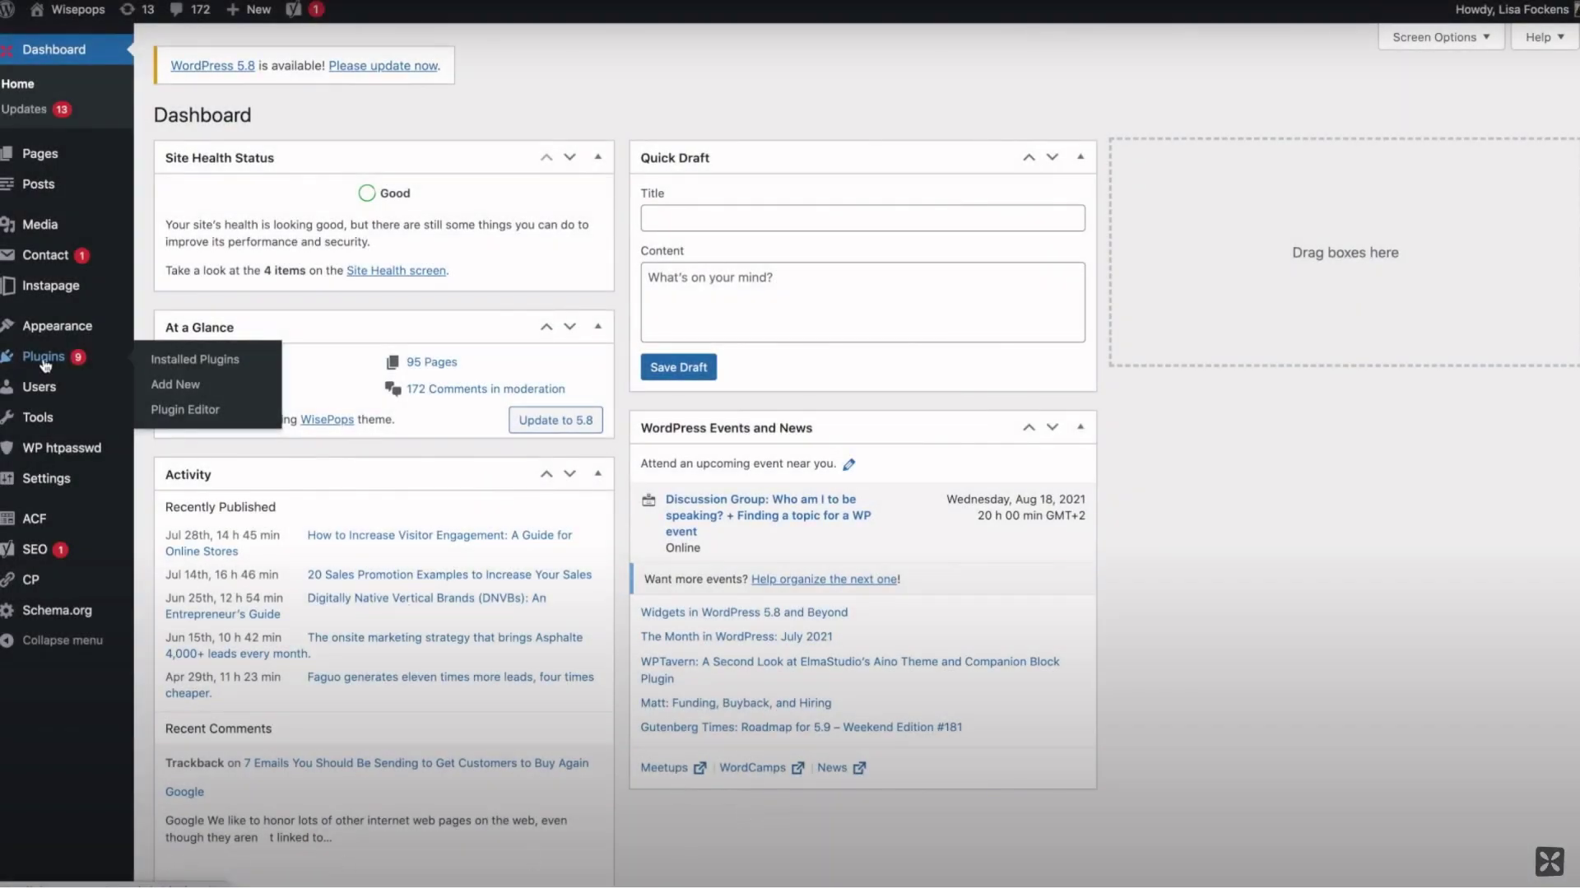
- Search Plugins > Add New for 'wisepops', then install and activate the Wisepops plugin
{"action": "left_click", "coordinate": [45, 357]}
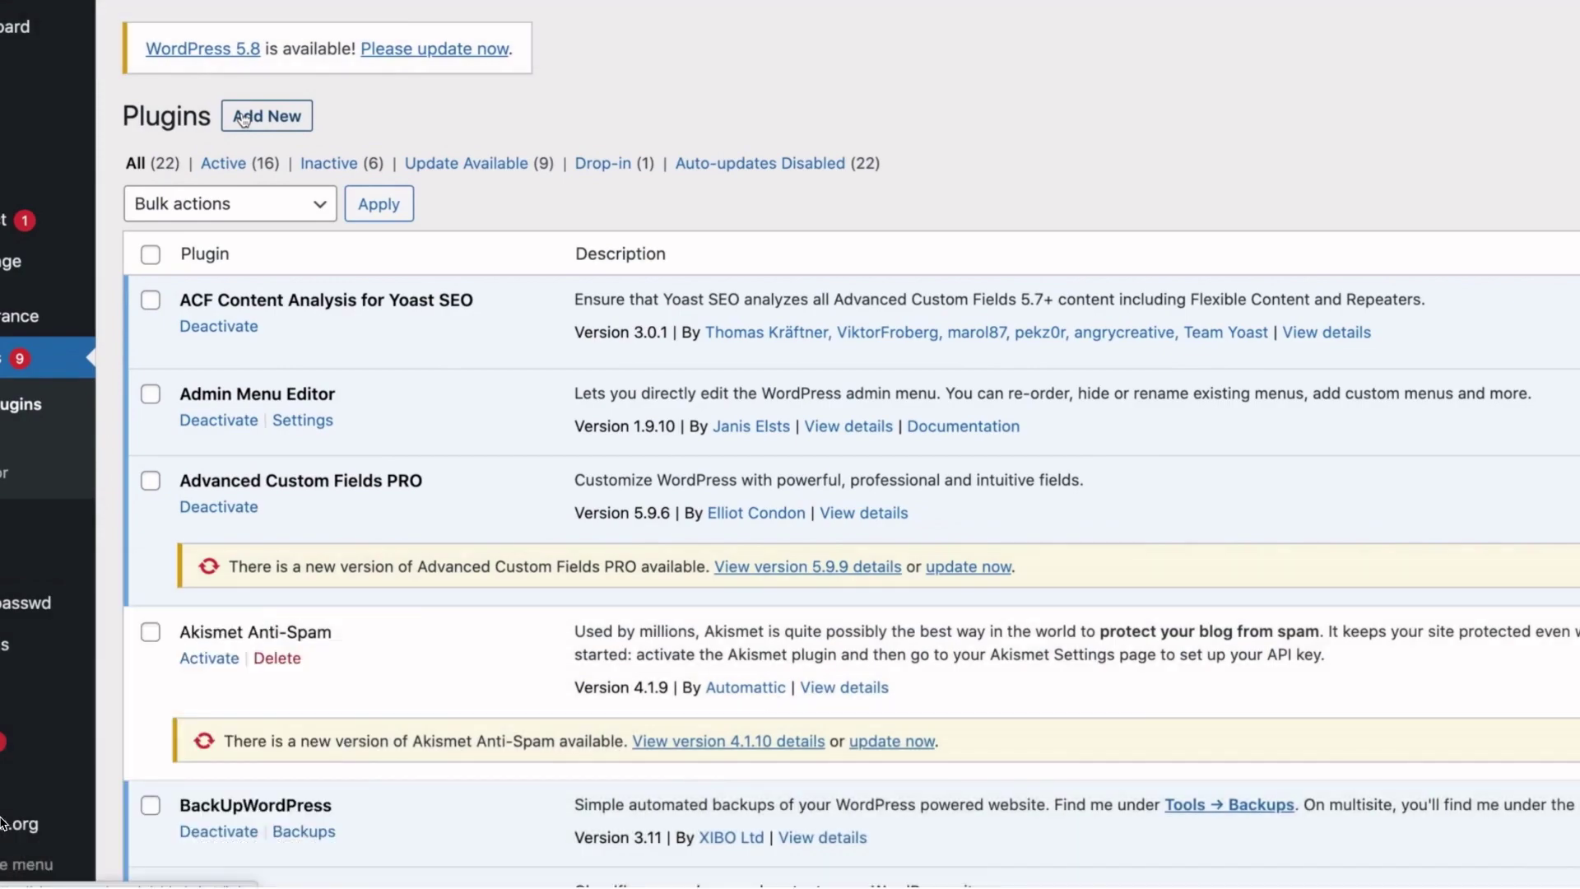
{"action": "left_click", "coordinate": [266, 114]}
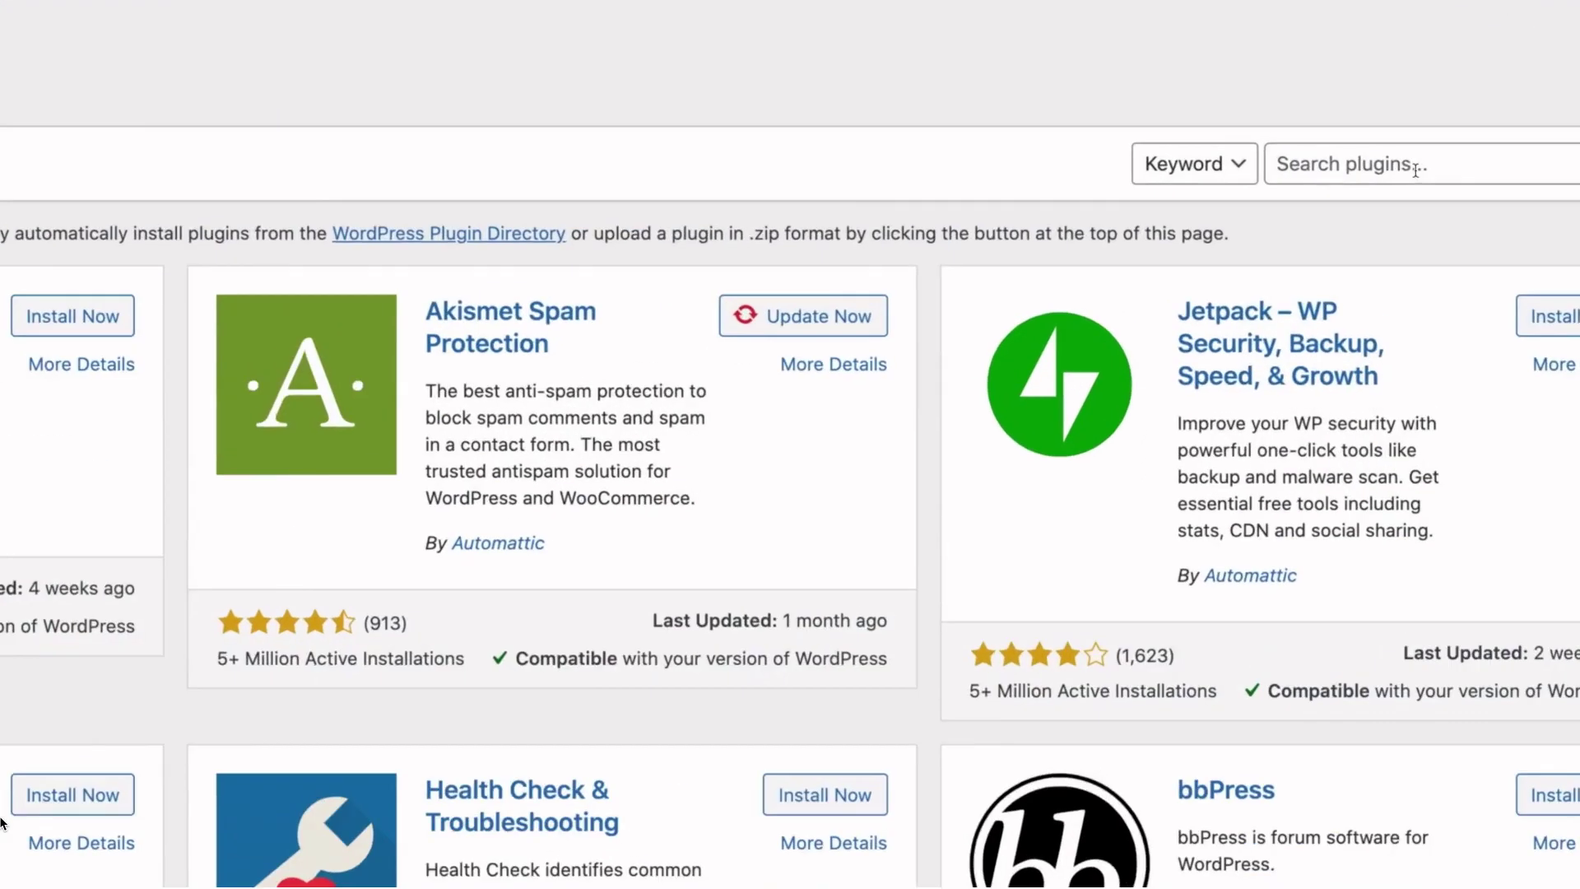
{"action": "type", "text": "wisepops"}
{"action": "key", "text": "Return"}
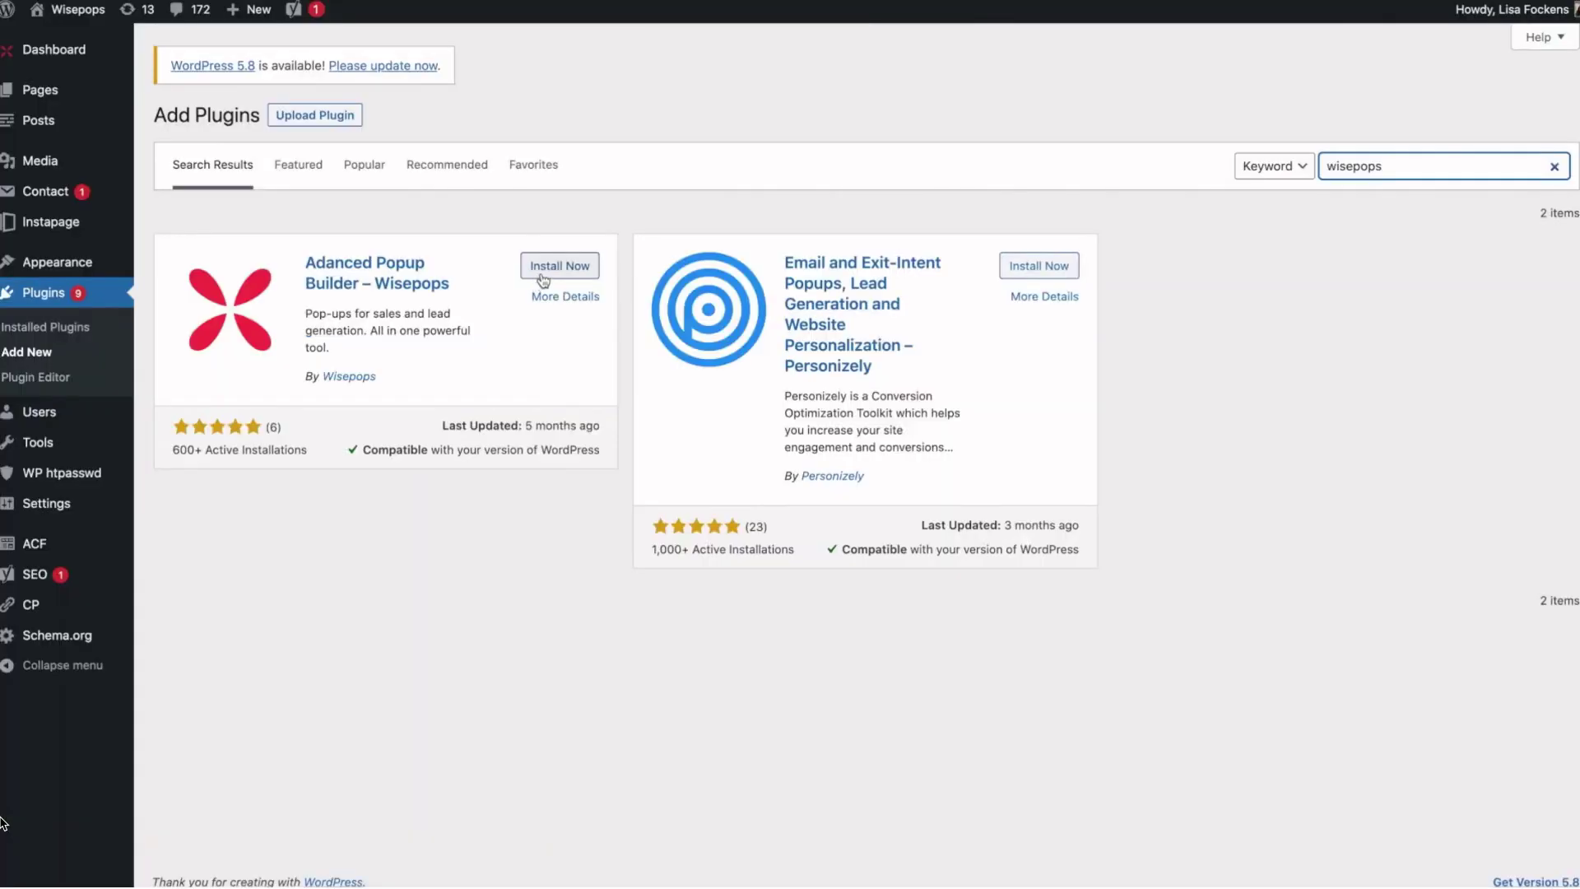
{"action": "left_click", "coordinate": [558, 266]}
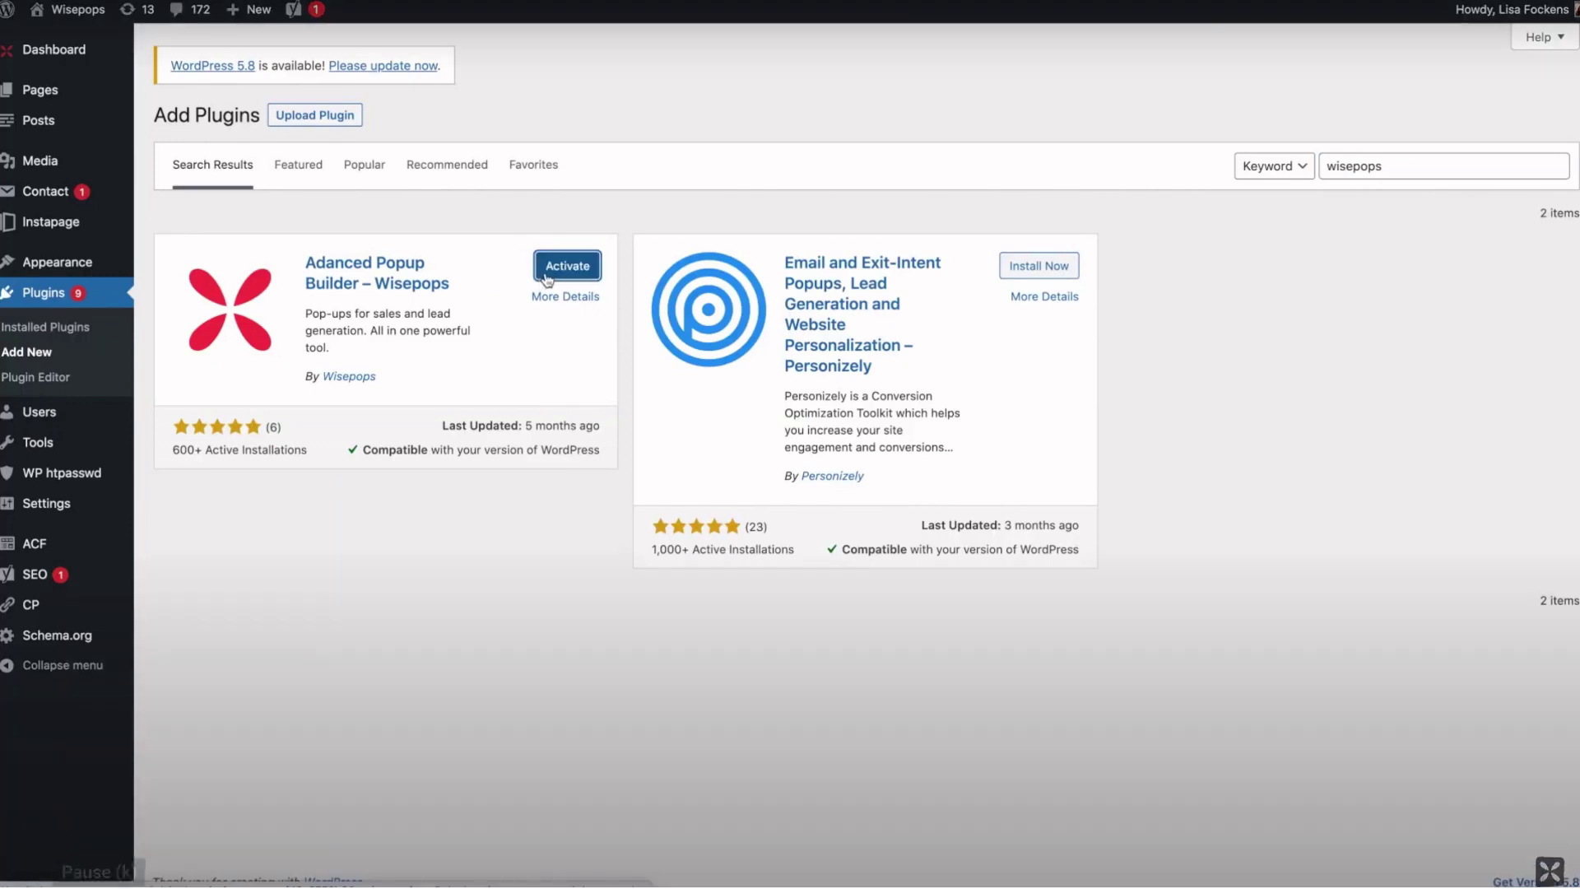
{"action": "left_click", "coordinate": [566, 266]}
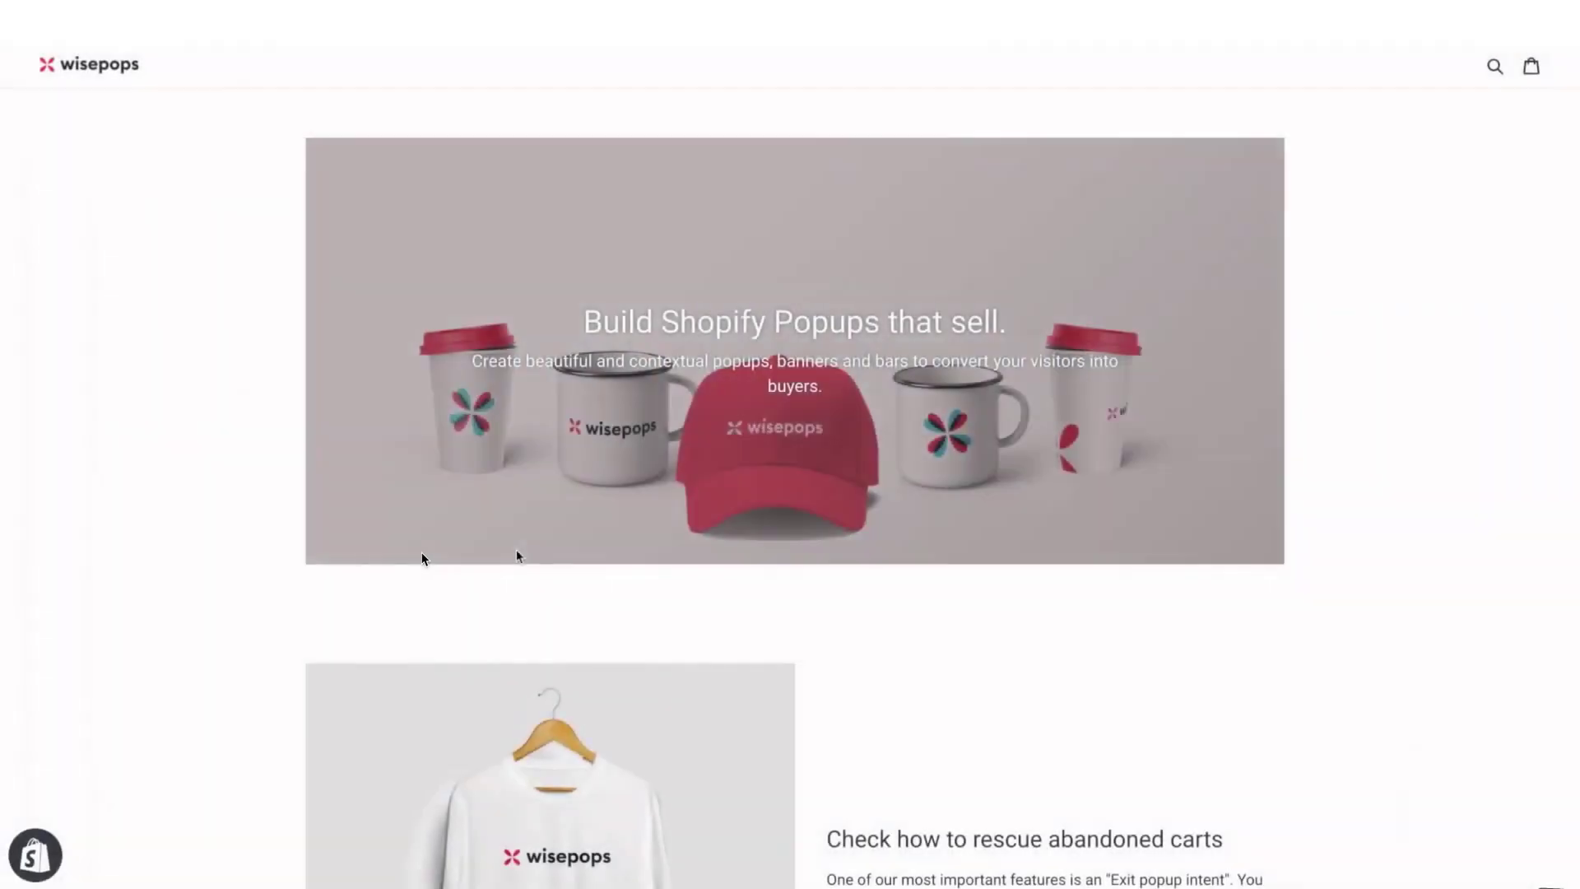
- Open DevTools on the storefront and reload to capture the Wisepops network requests
{"action": "right_click", "coordinate": [891, 636]}
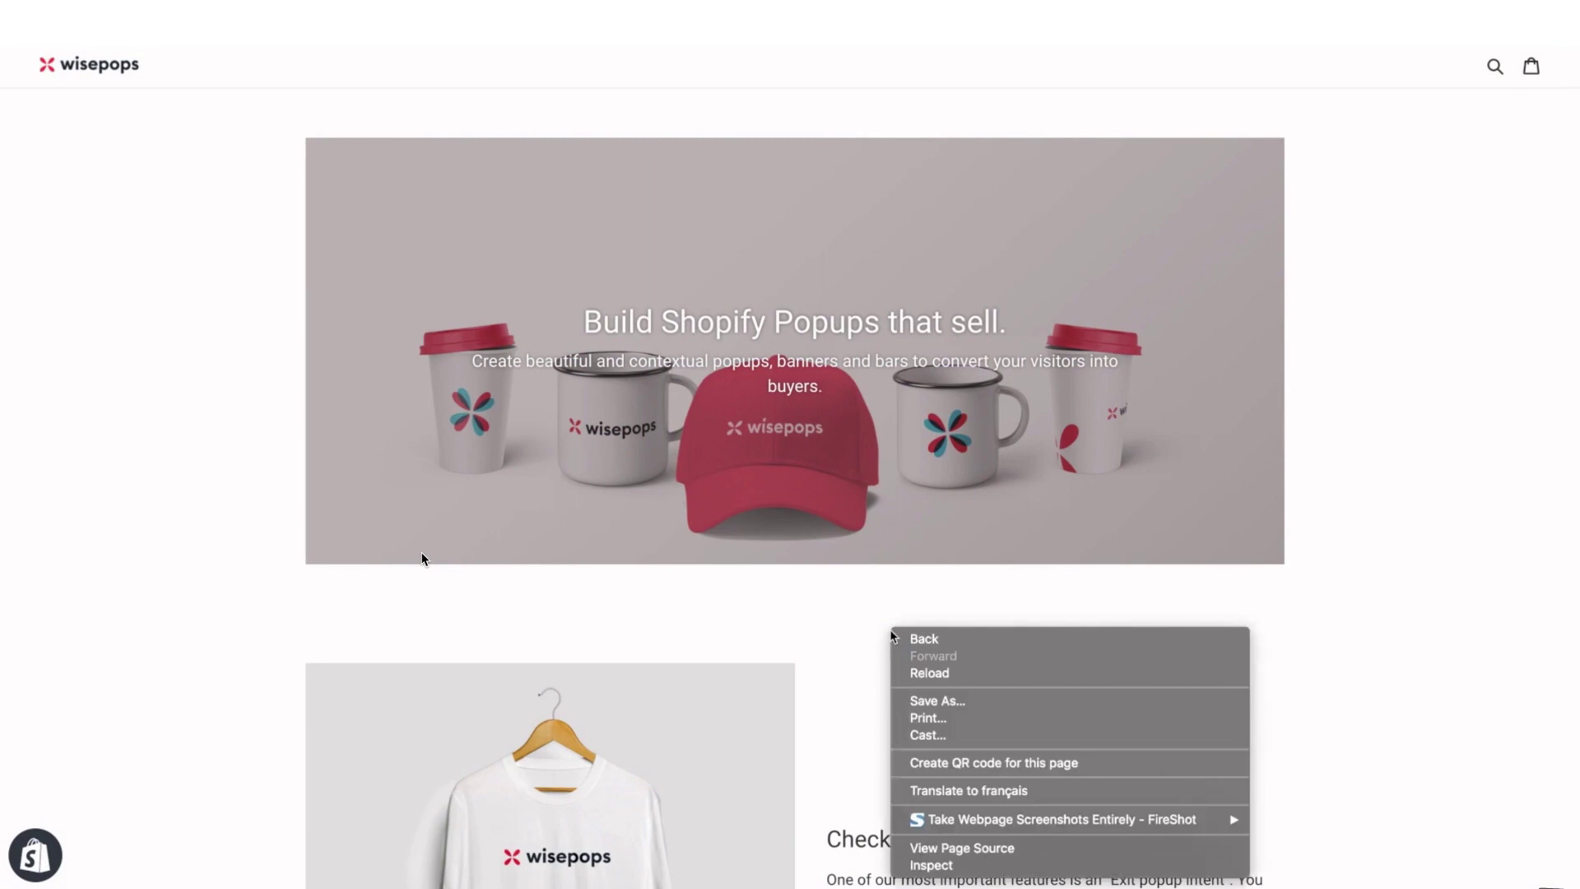
{"action": "left_click", "coordinate": [931, 865]}
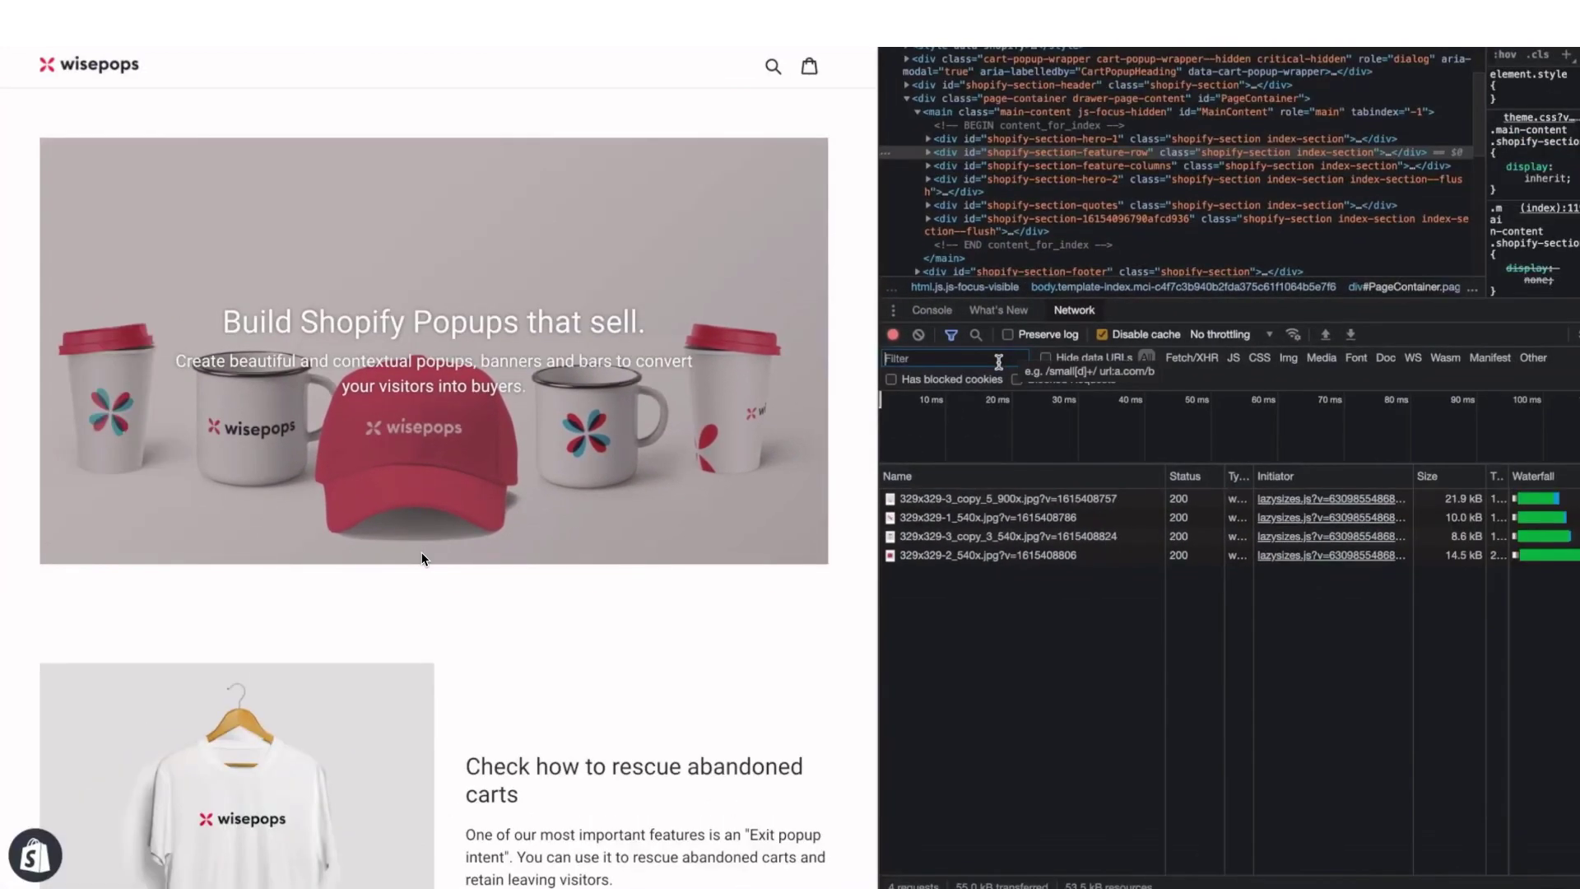
{"action": "type", "text": "wisepops"}
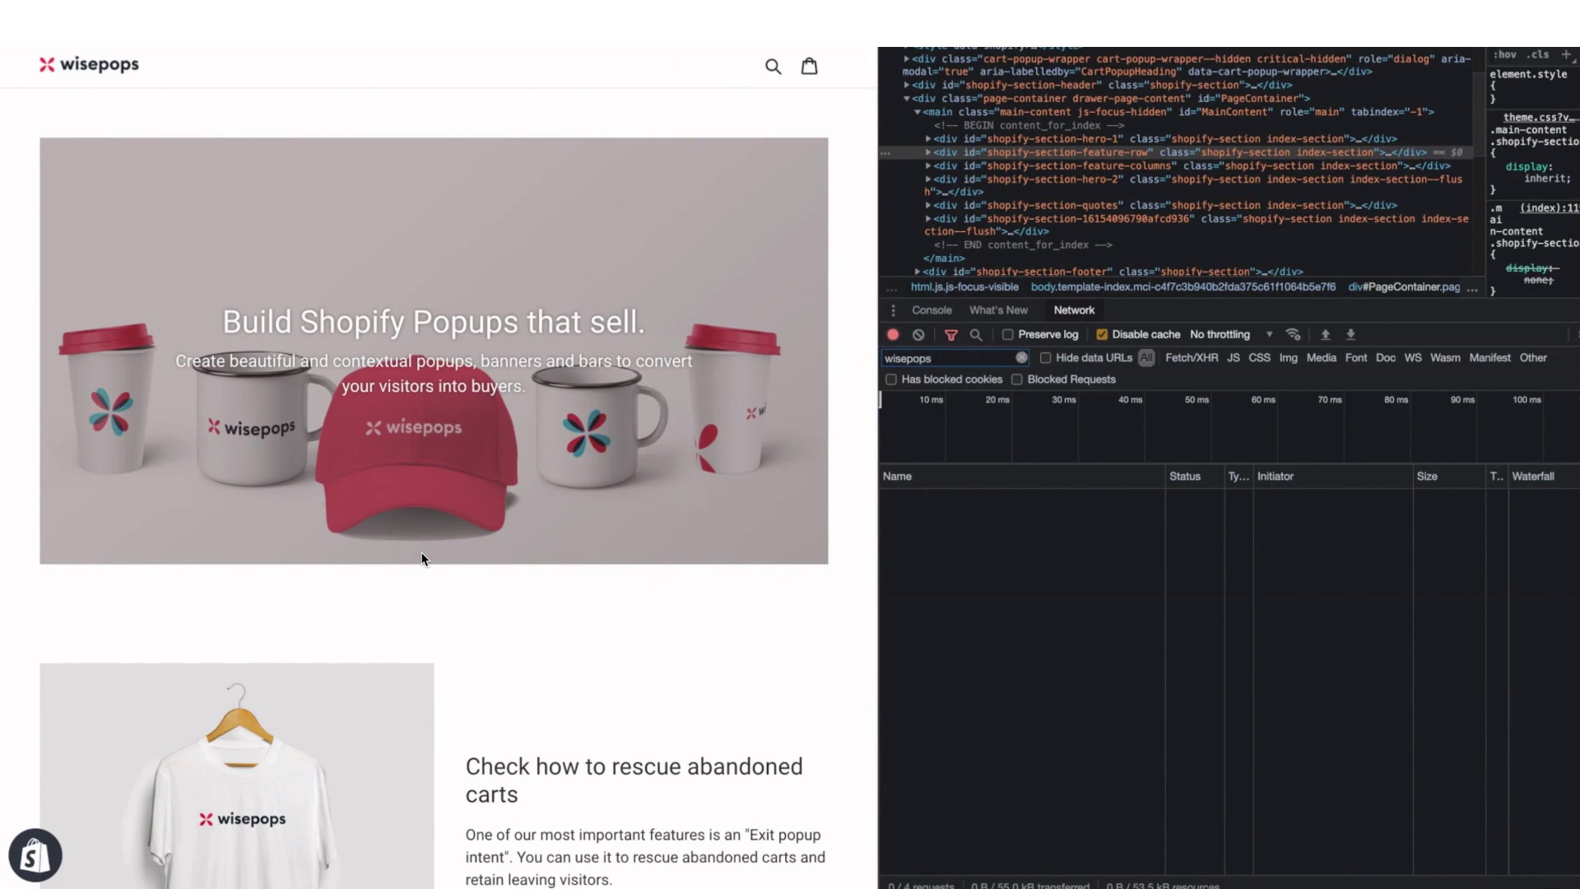
{"action": "key", "text": "F5"}
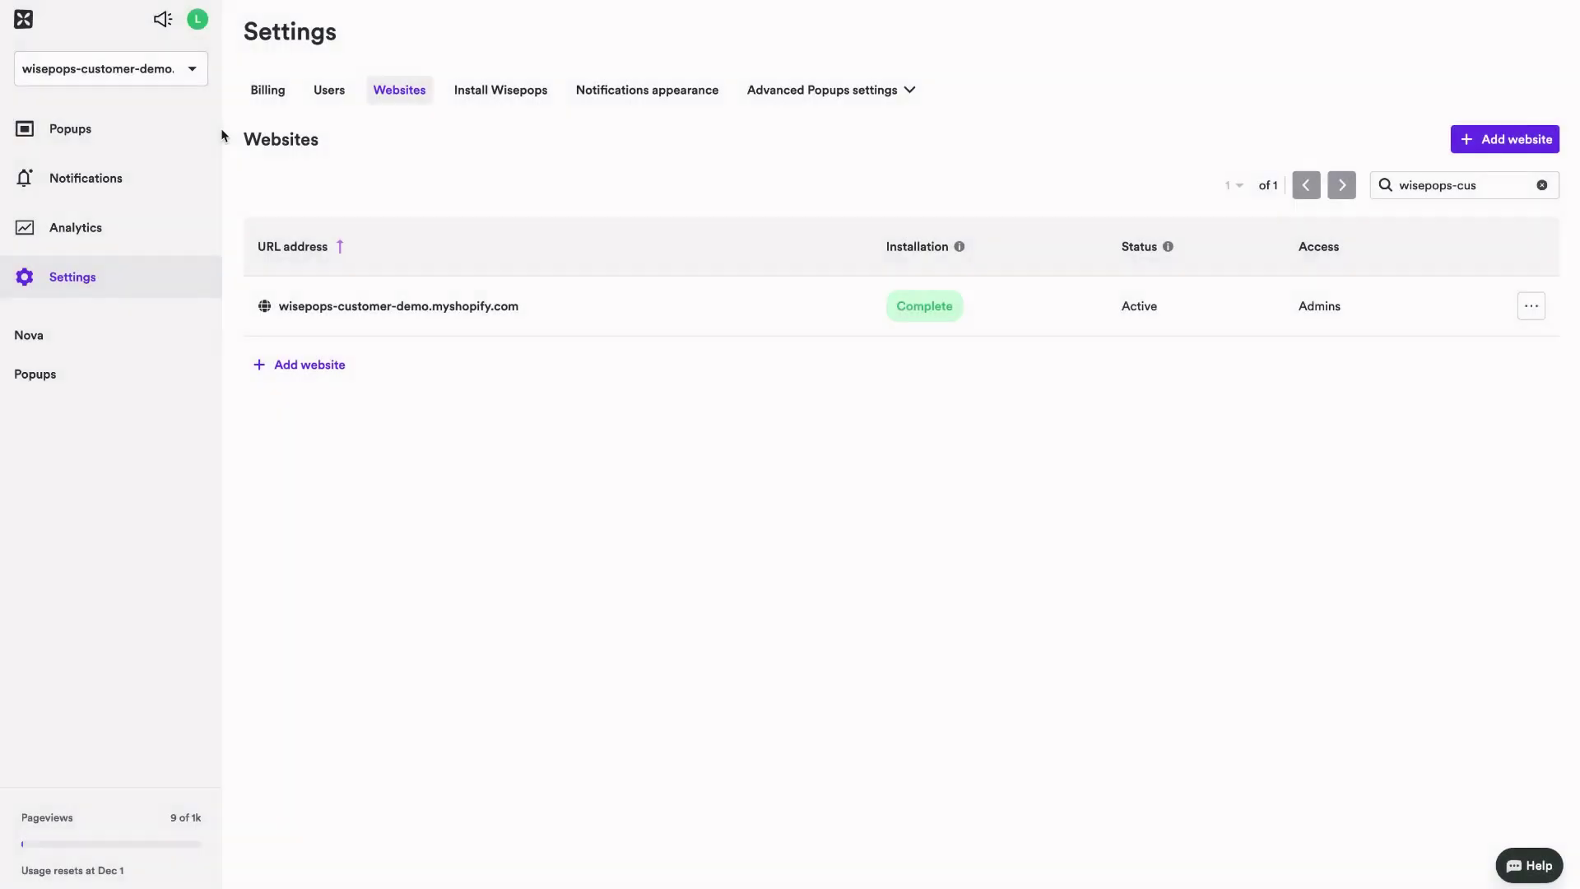
- Add yourwebsite.com as a website and continue to its Install Wisepops page
{"action": "left_click", "coordinate": [192, 69]}
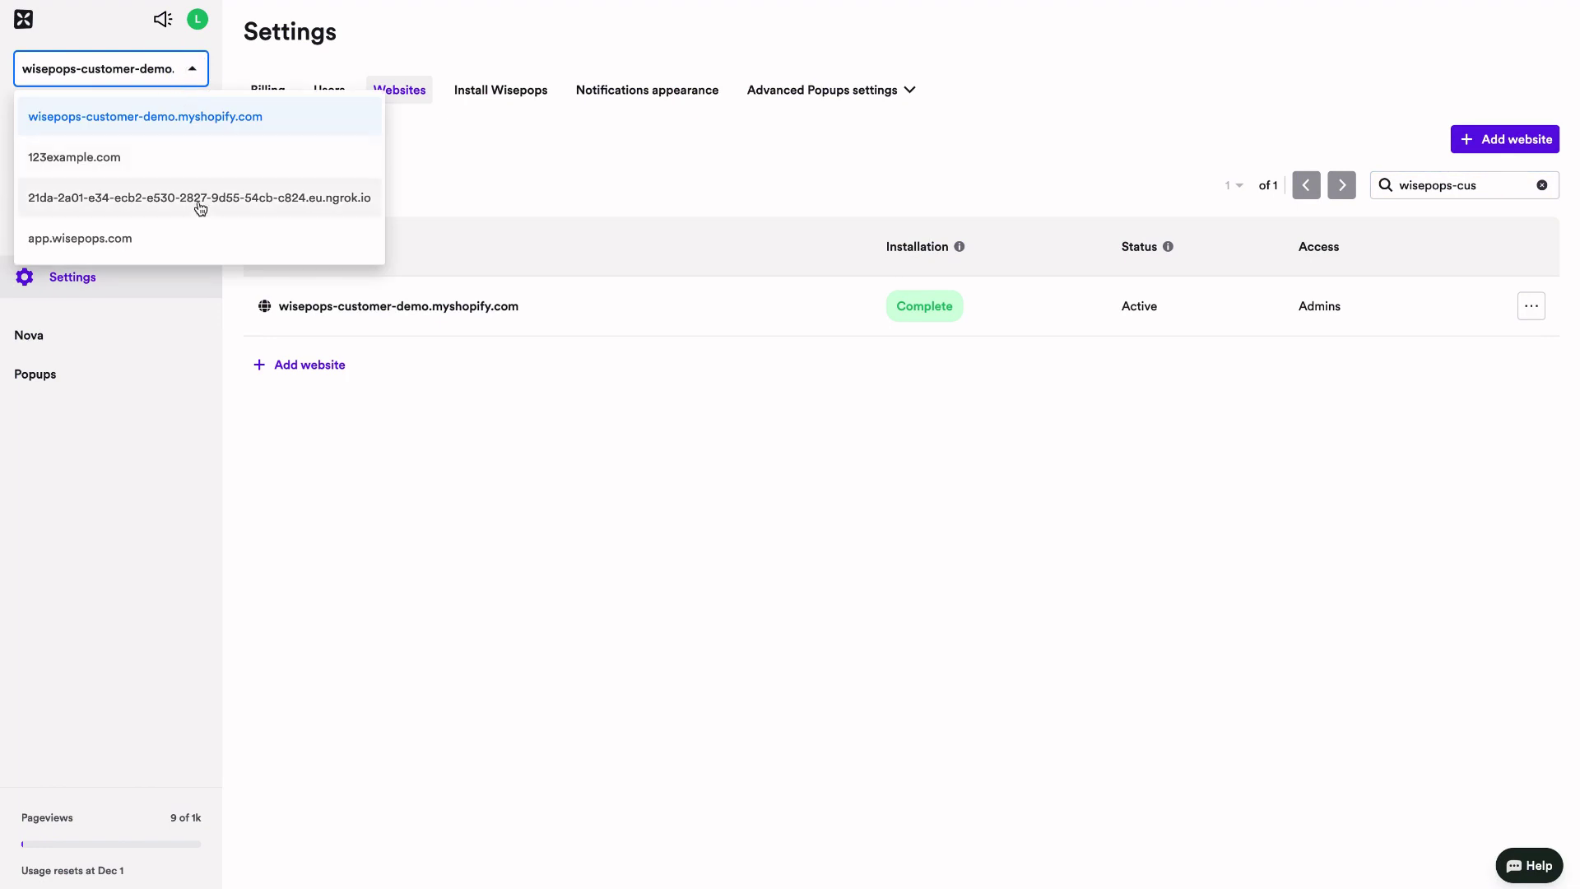
{"action": "scroll", "coordinate": [199, 198], "scroll_direction": "down", "scroll_amount": 2}
{"action": "scroll", "coordinate": [200, 209], "scroll_direction": "down", "scroll_amount": 2}
{"action": "left_click", "coordinate": [371, 506]}
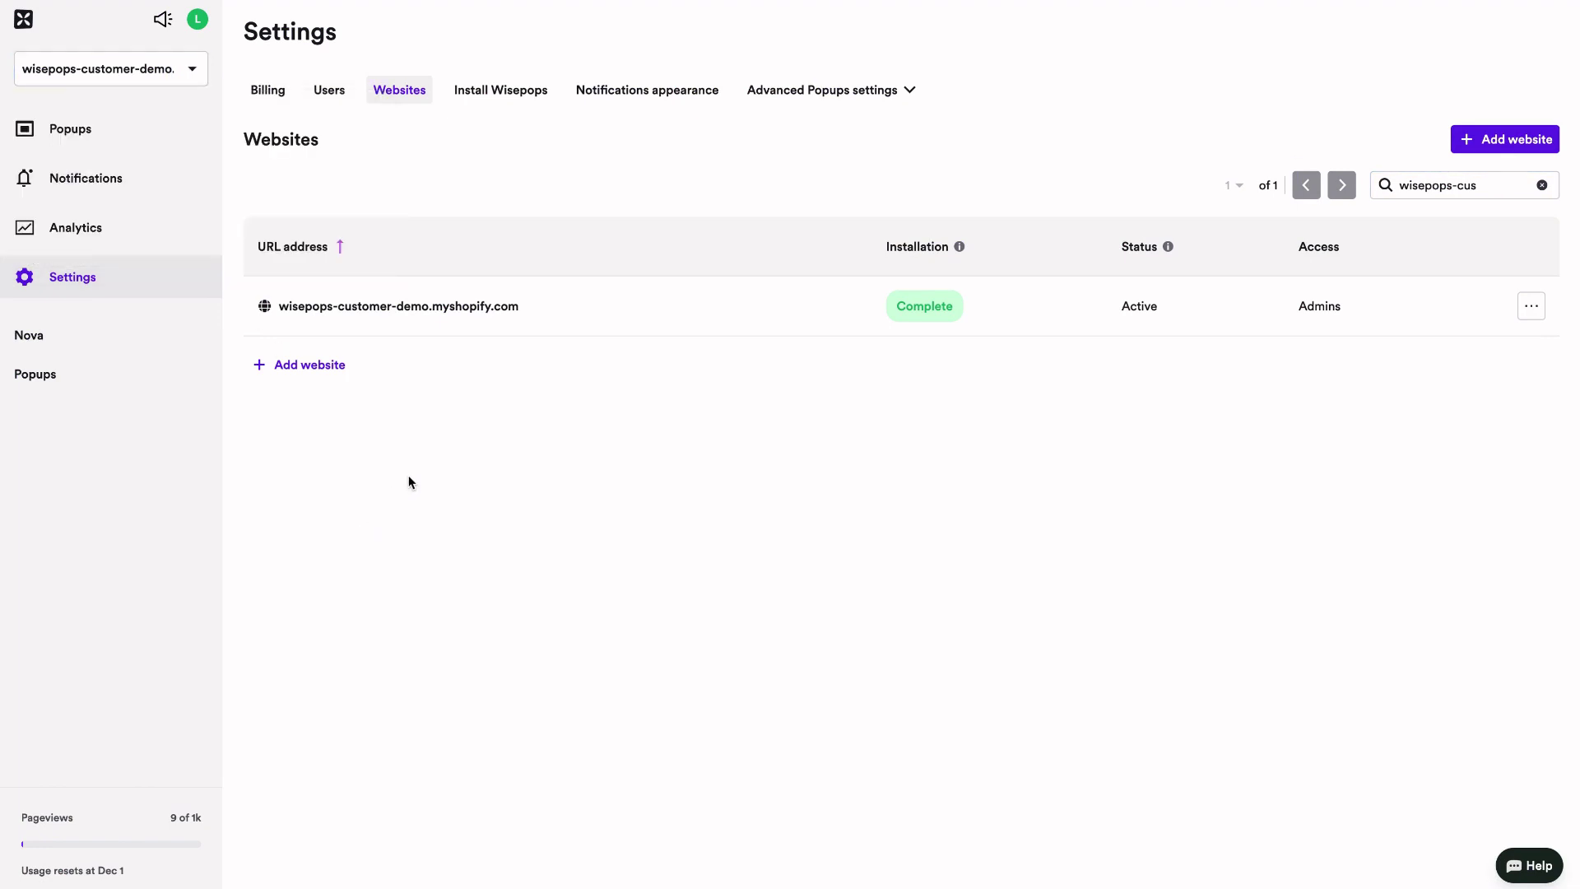
{"action": "left_click", "coordinate": [1504, 138]}
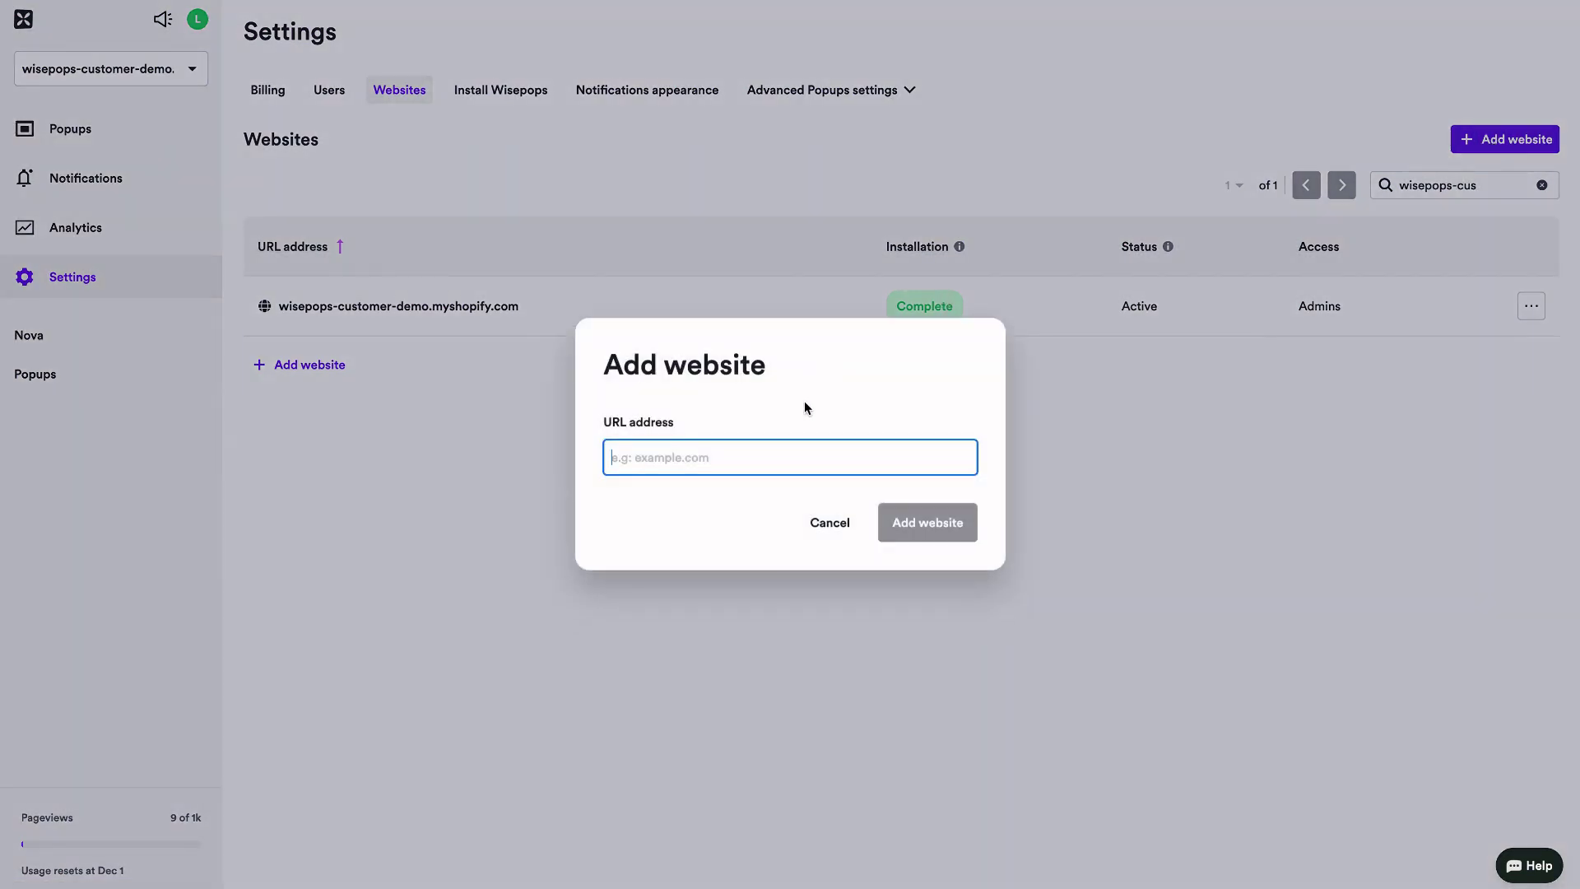
{"action": "type", "text": "yourwebsite."}
{"action": "type", "text": "com"}
{"action": "key", "text": "Return"}
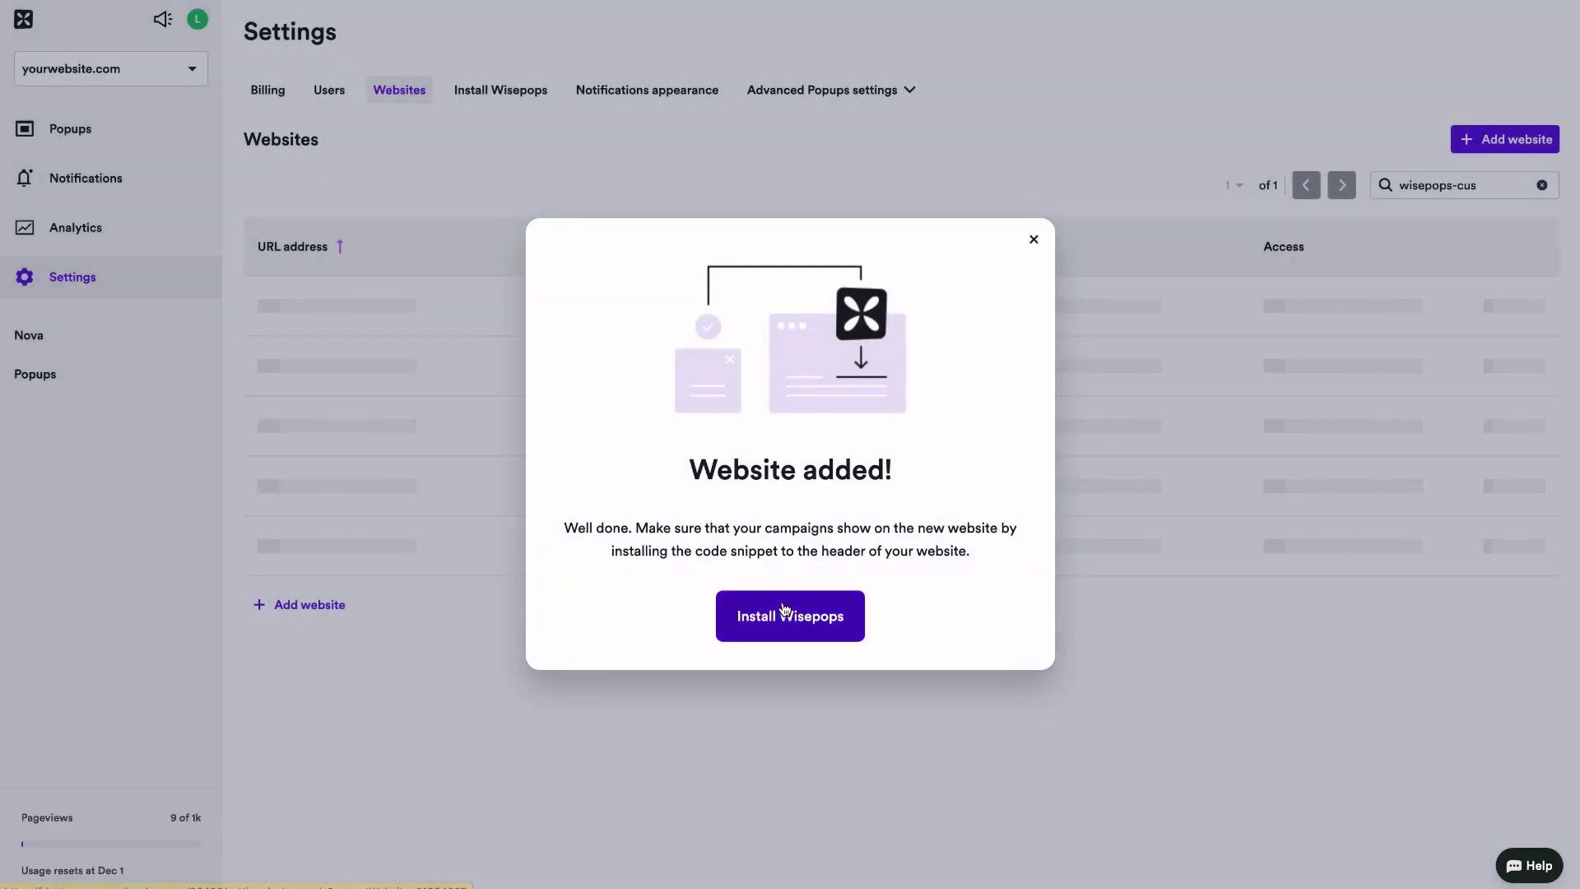
{"action": "left_click", "coordinate": [785, 625]}
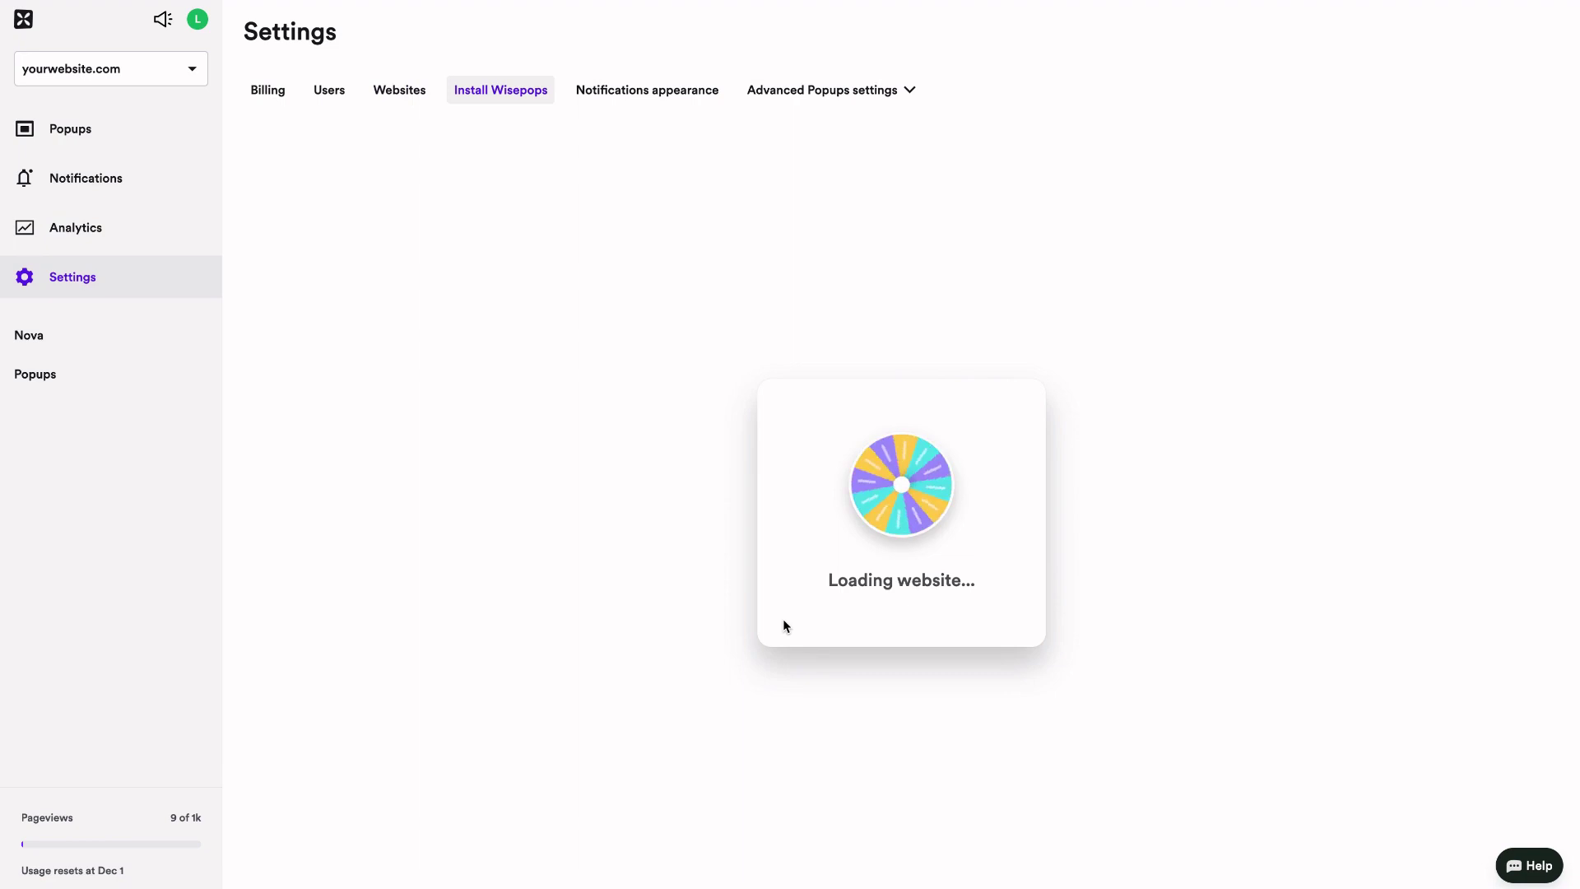